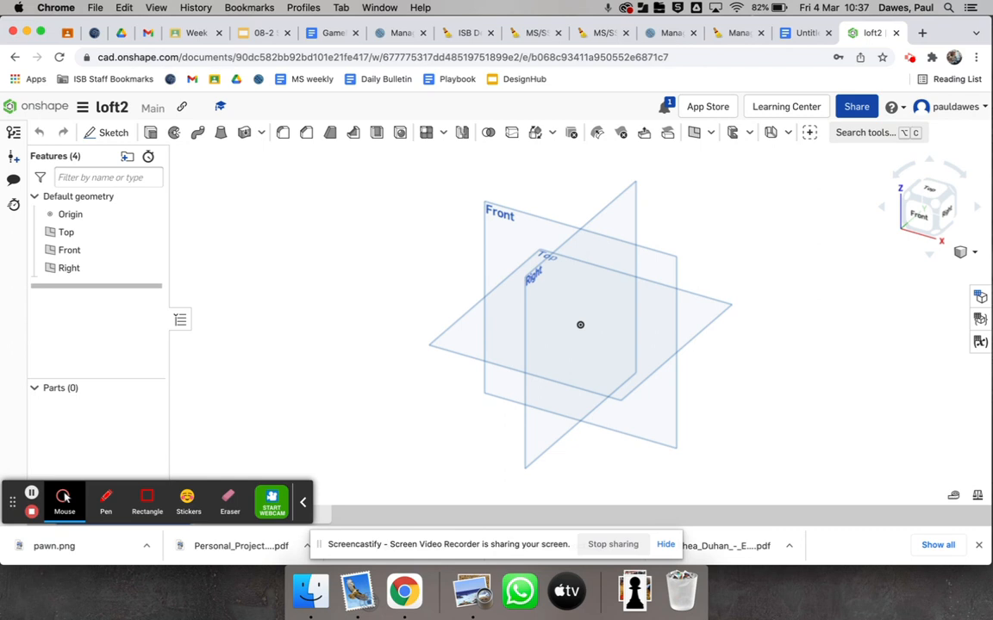
Step: Start a sketch on the Top plane and hide the Front, Right and Top planes
click(151, 251)
click(150, 268)
click(108, 133)
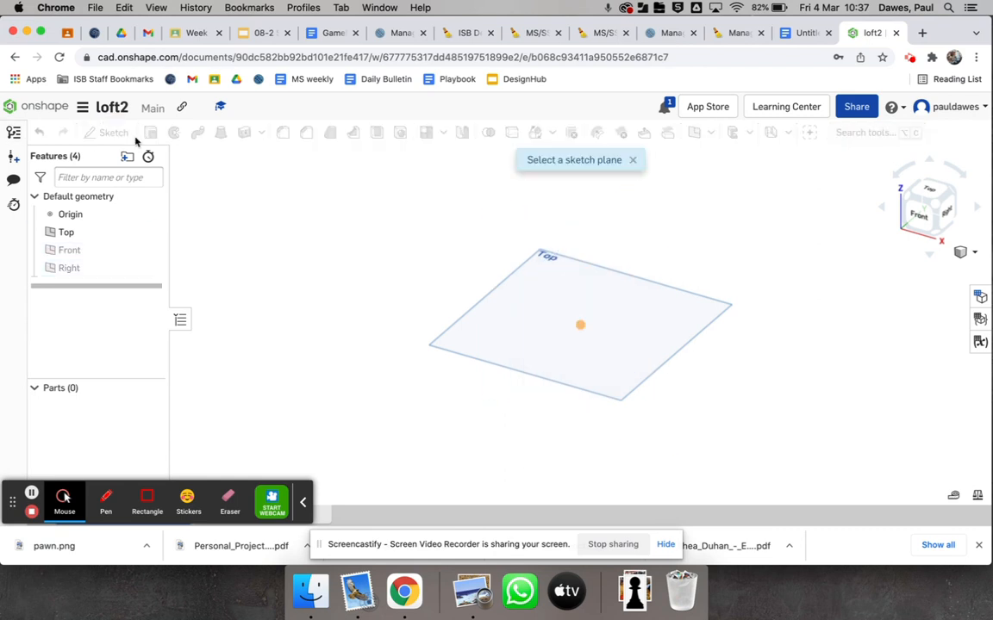
click(577, 328)
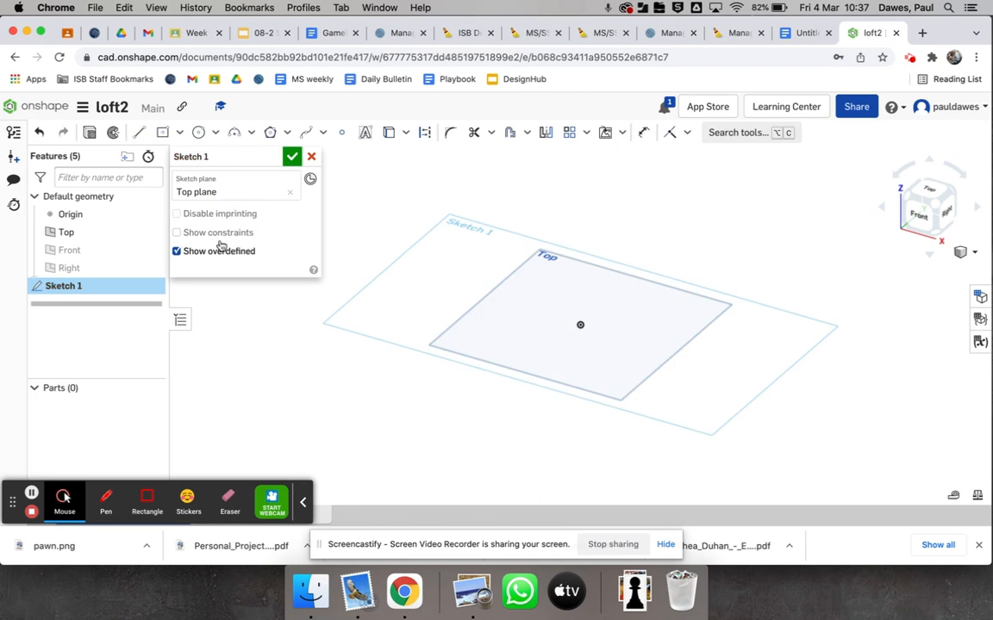
click(150, 233)
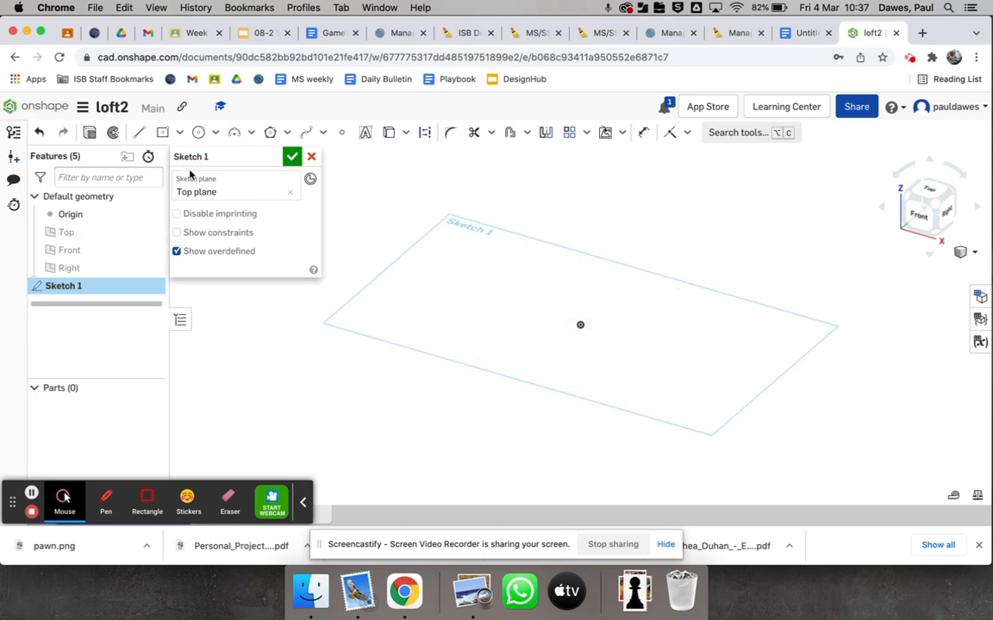
Step: Sketch a circle about 120 mm in diameter centred on the origin
click(198, 135)
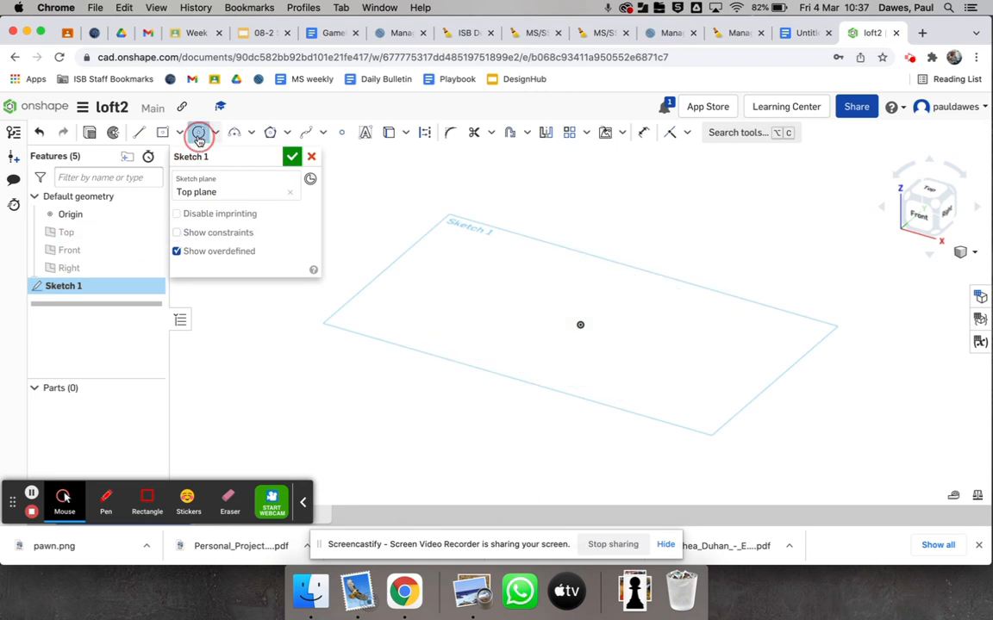
click(580, 324)
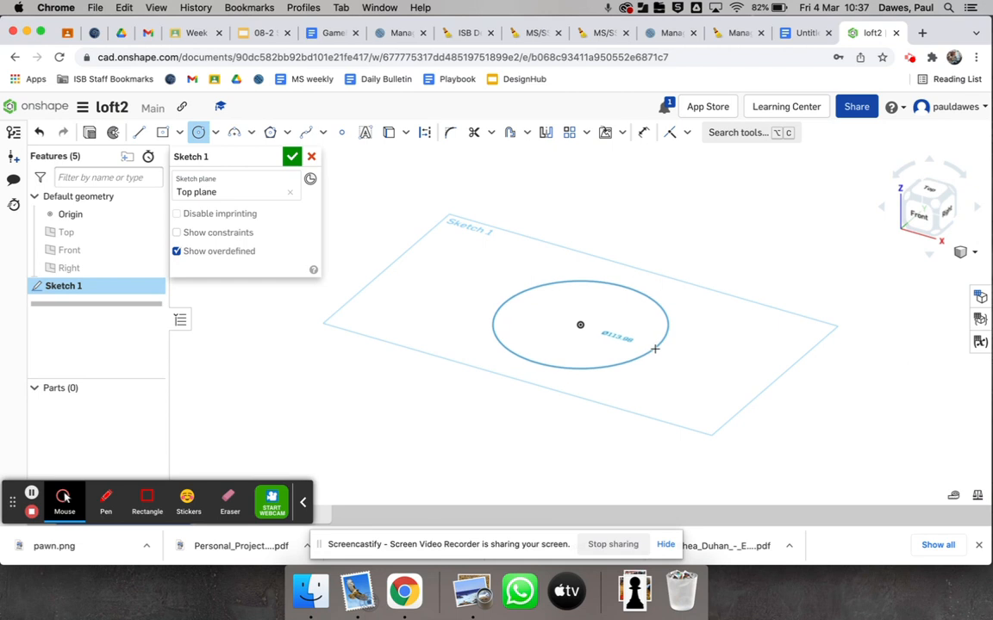
click(654, 349)
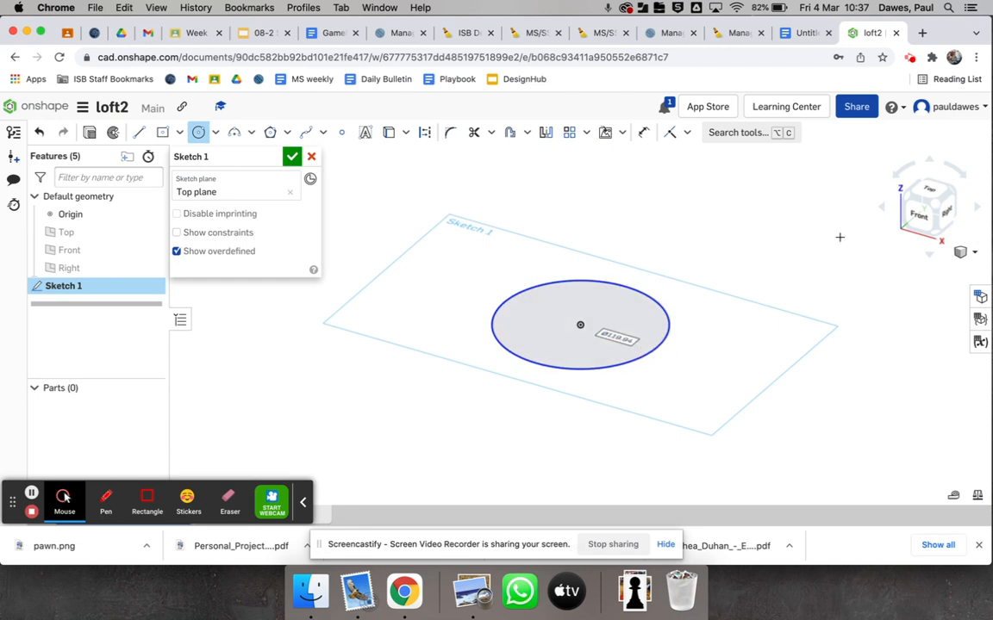
Step: Sketch a circle about 24 mm in diameter on the large circle's upper-left edge and trim it into an inward semicircular notch
click(926, 191)
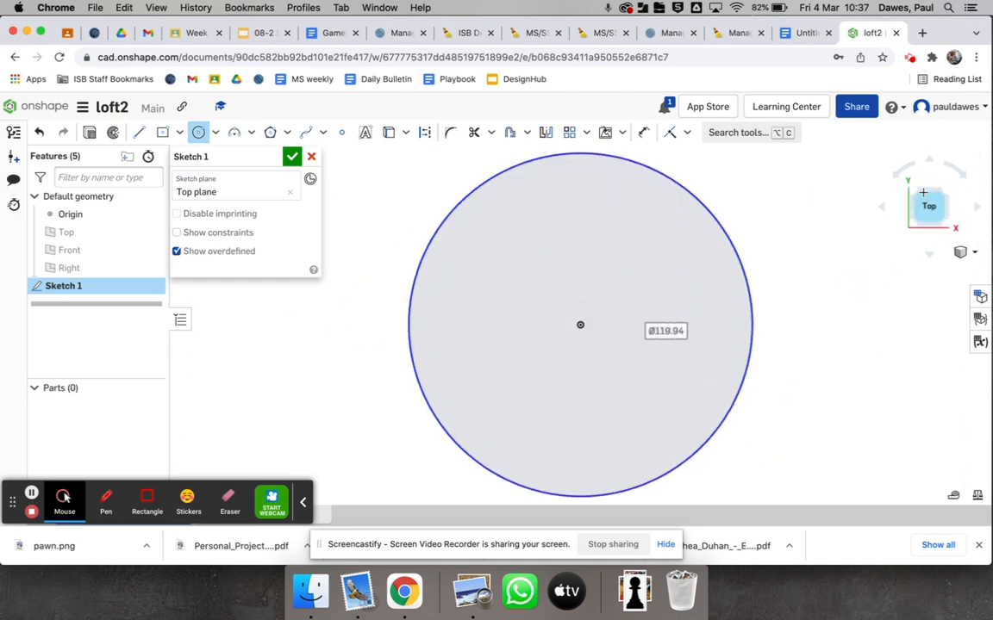
click(448, 214)
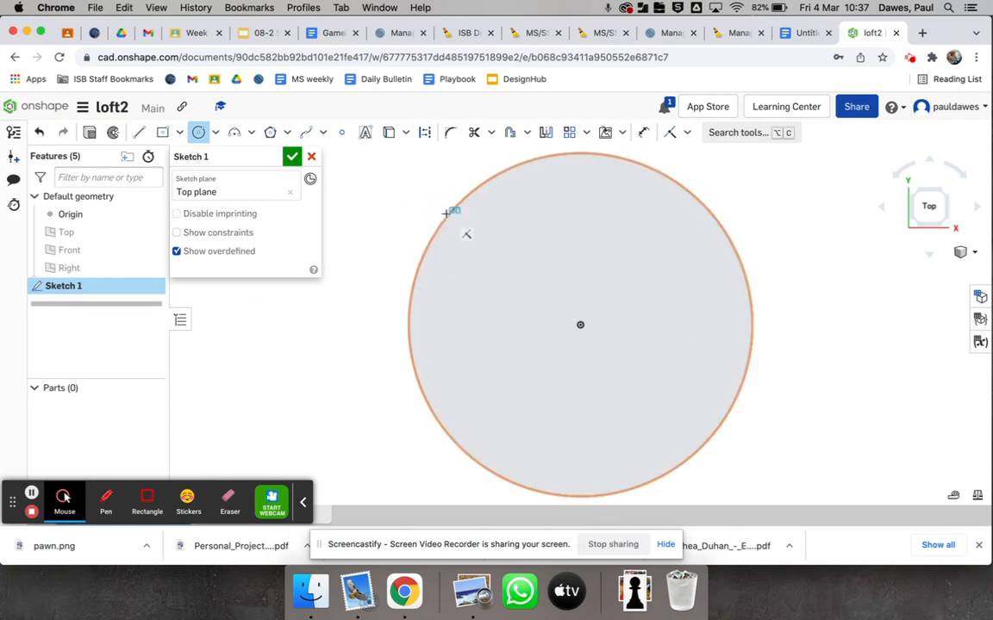
click(477, 233)
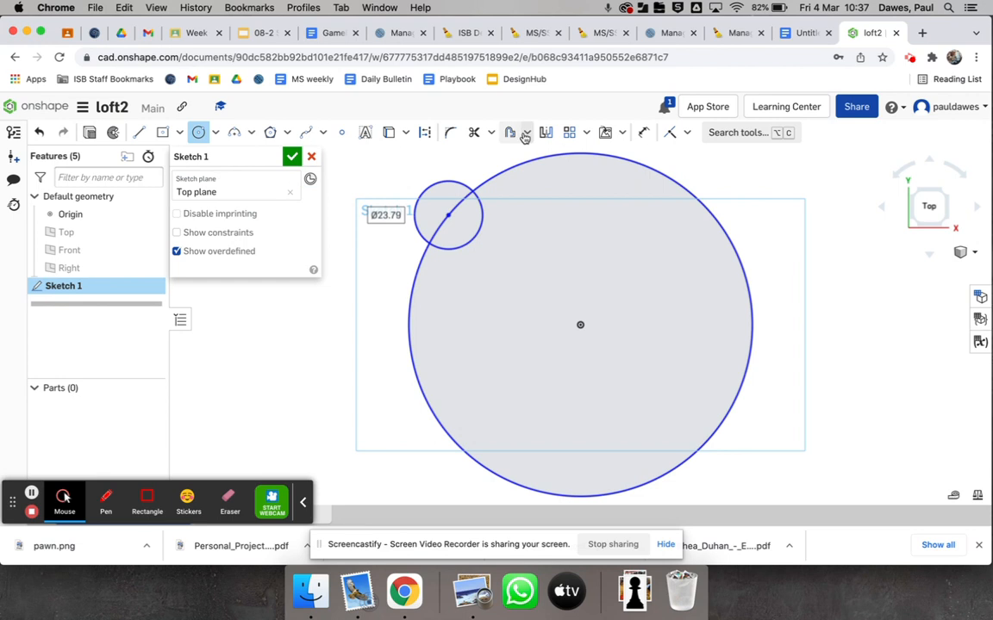
click(474, 132)
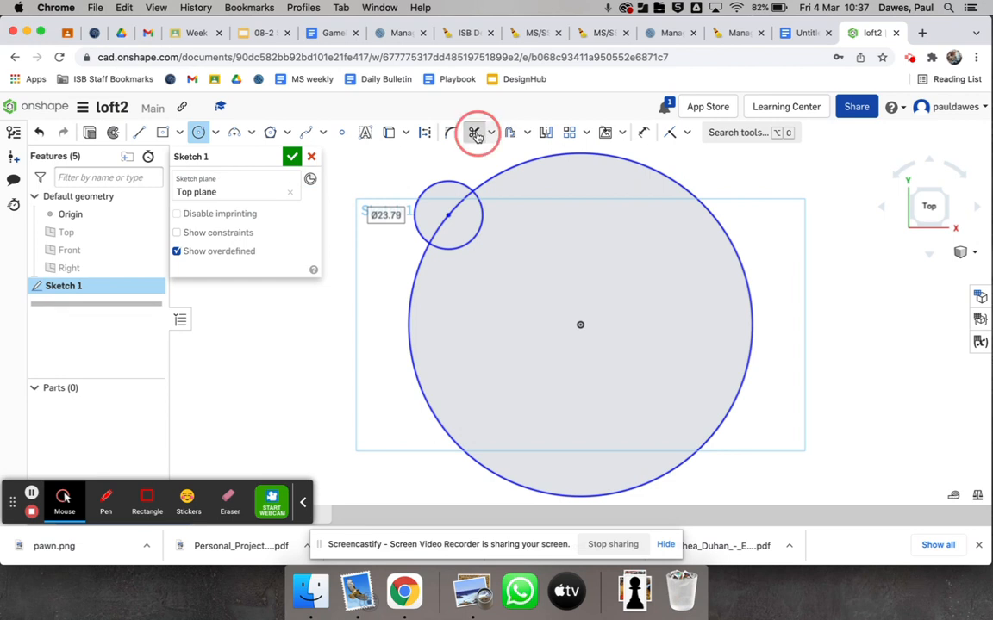
click(452, 181)
click(459, 205)
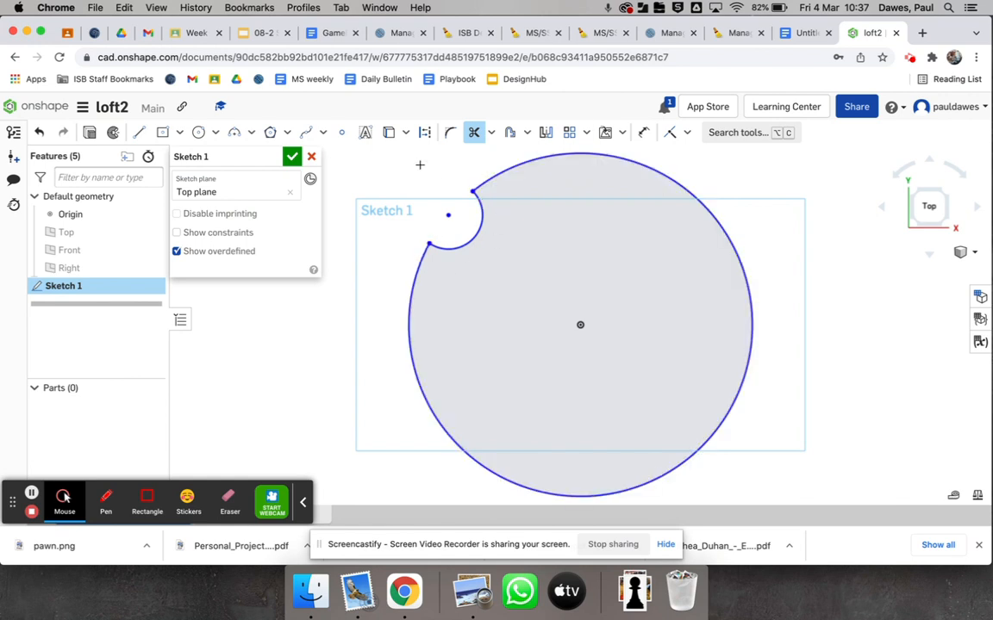
Step: Circular-pattern the notch arc around the origin with 12 instances and finish the sketch
click(586, 132)
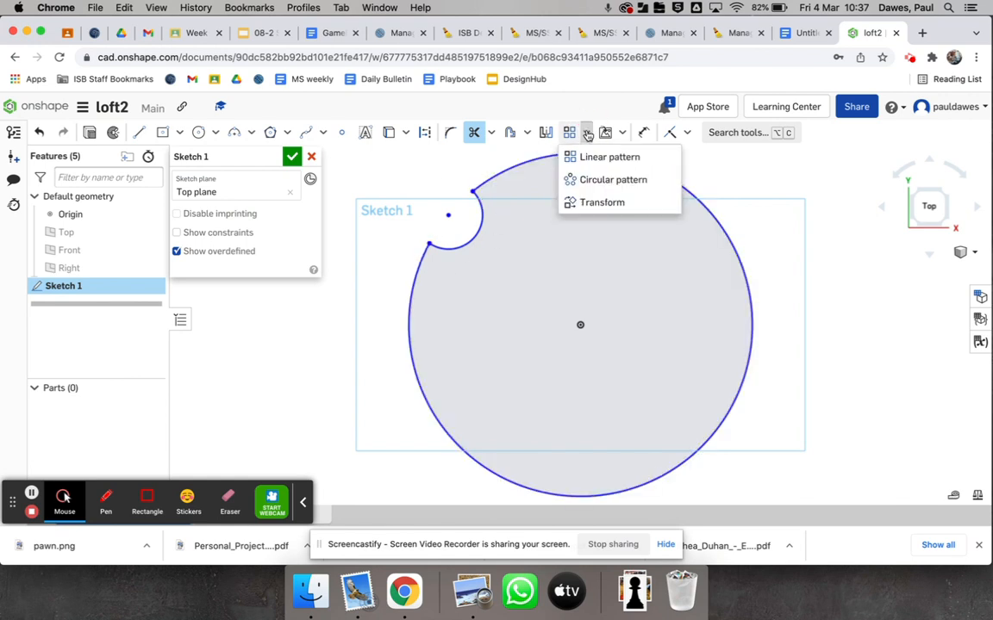
click(612, 180)
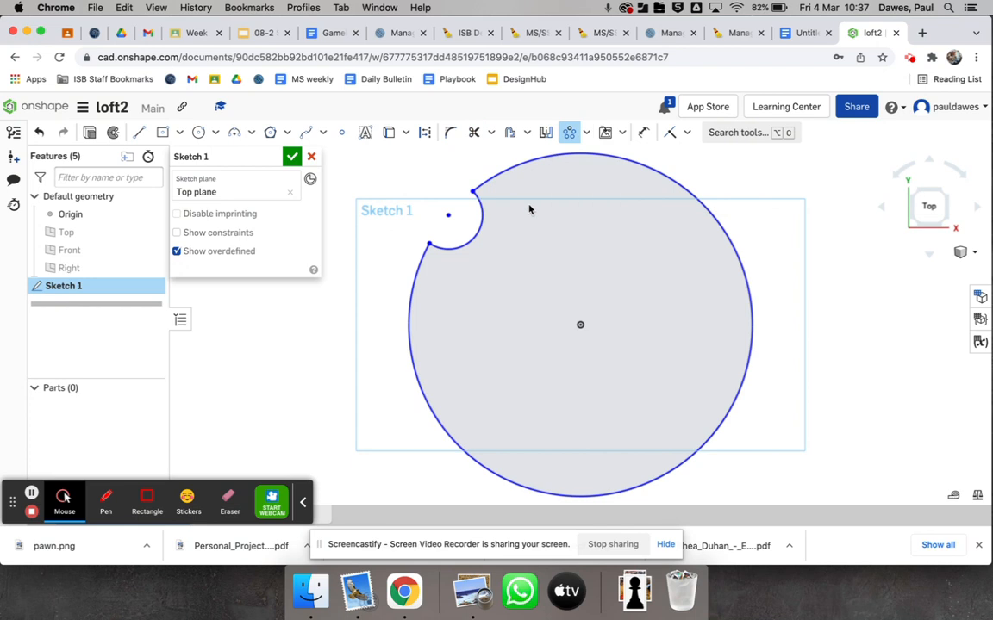
click(475, 226)
click(578, 326)
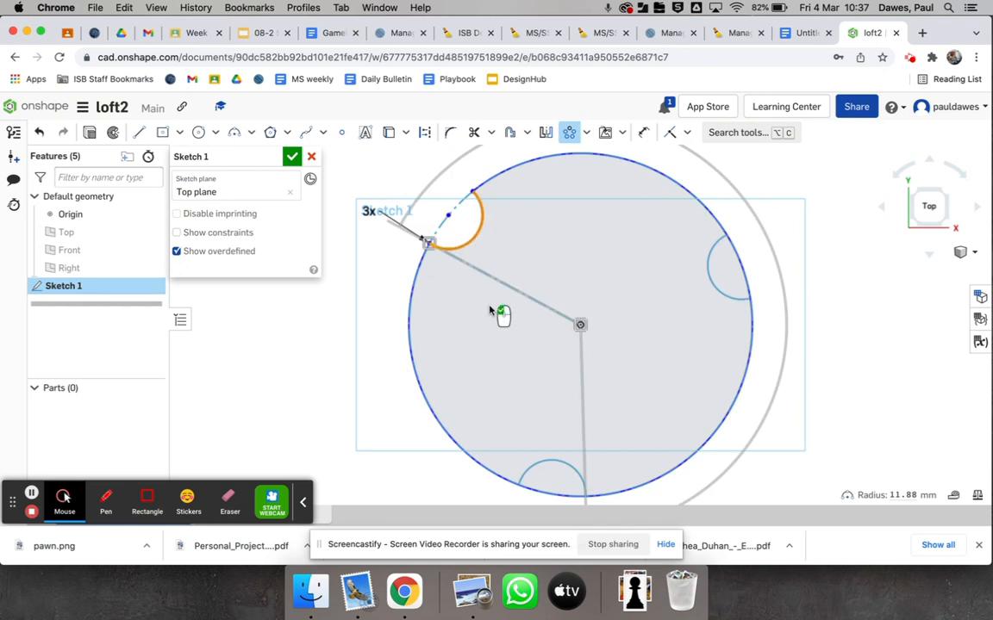
click(369, 211)
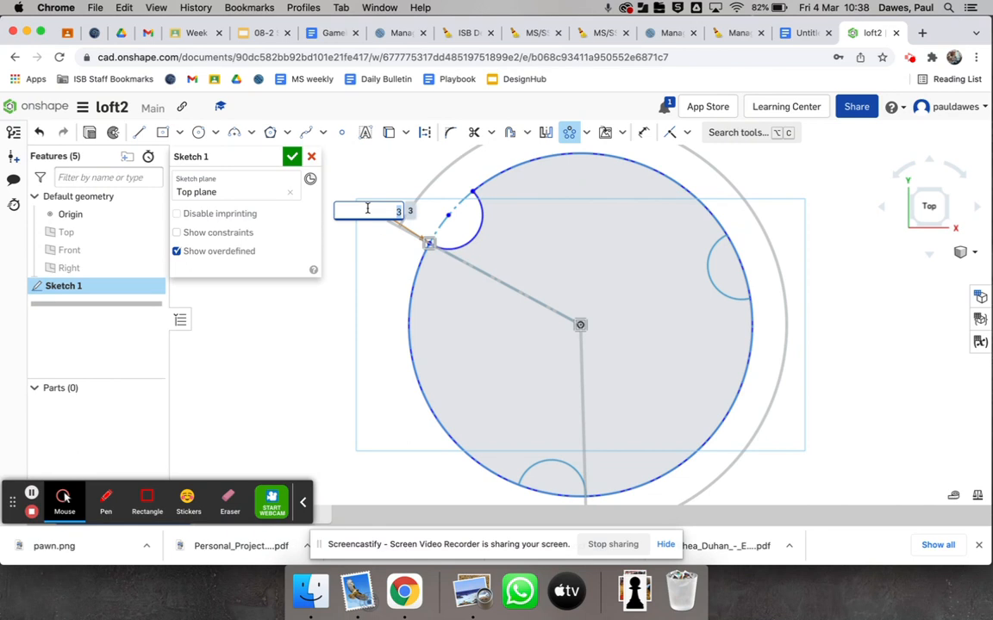
text(12)
key(Return)
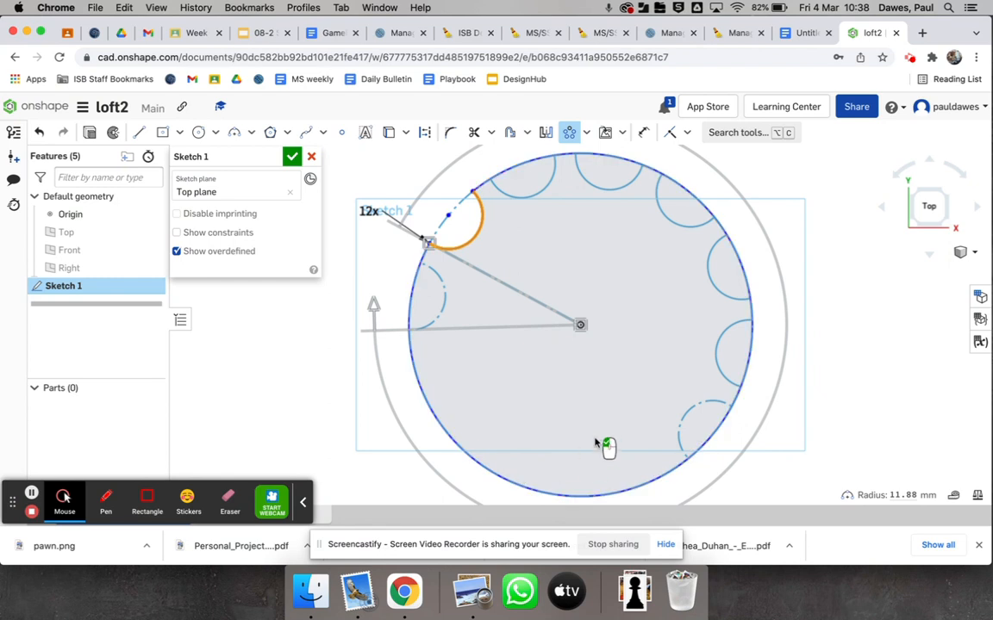
click(293, 156)
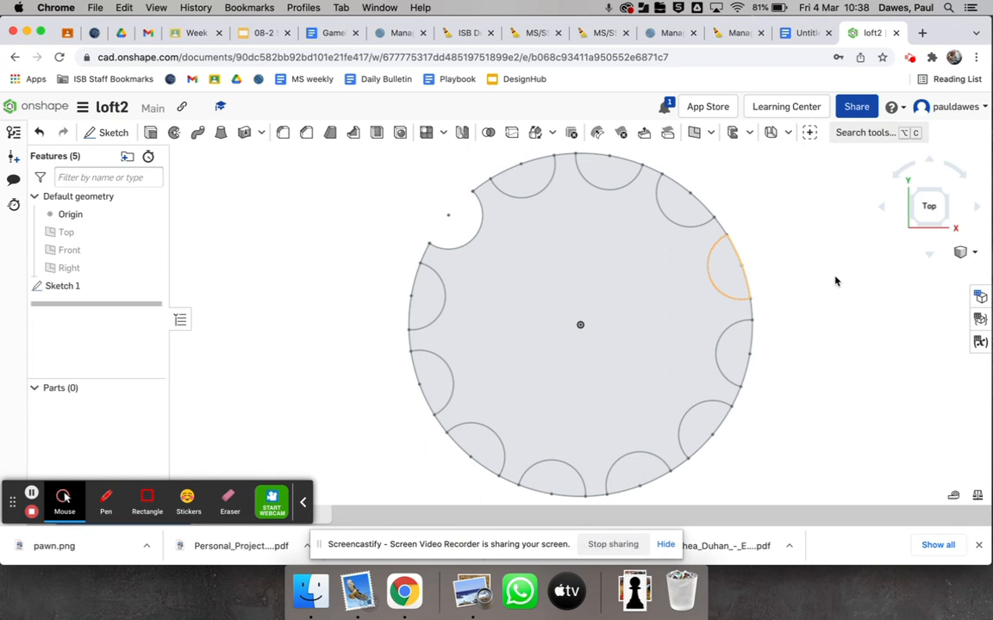
click(915, 196)
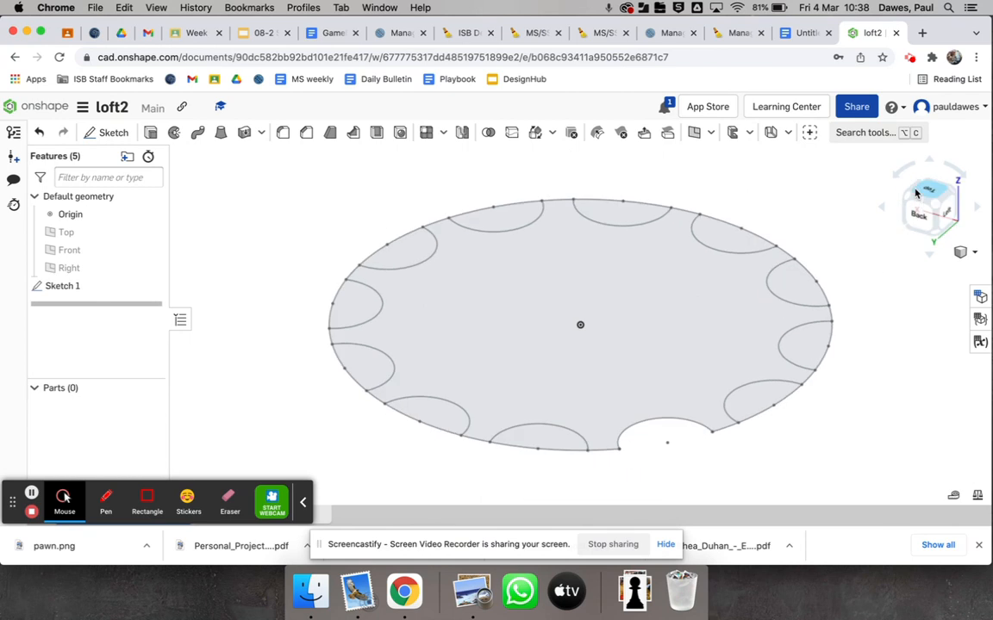
click(151, 133)
click(566, 316)
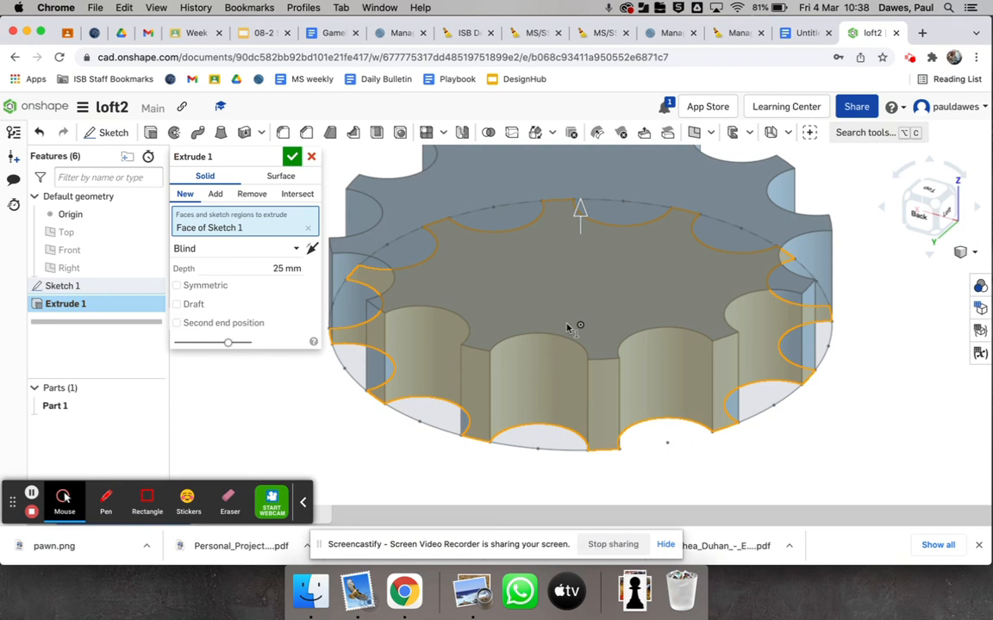
click(312, 156)
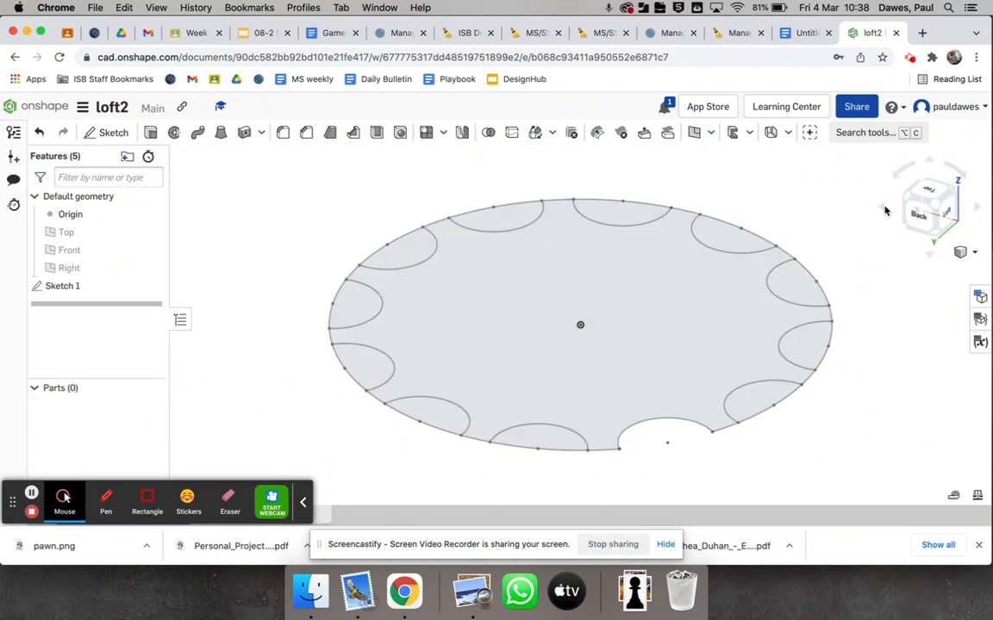
Step: Show the Top plane and create a new plane offset 50 mm from it
scroll(740, 270, down, 5)
scroll(737, 267, up, 4)
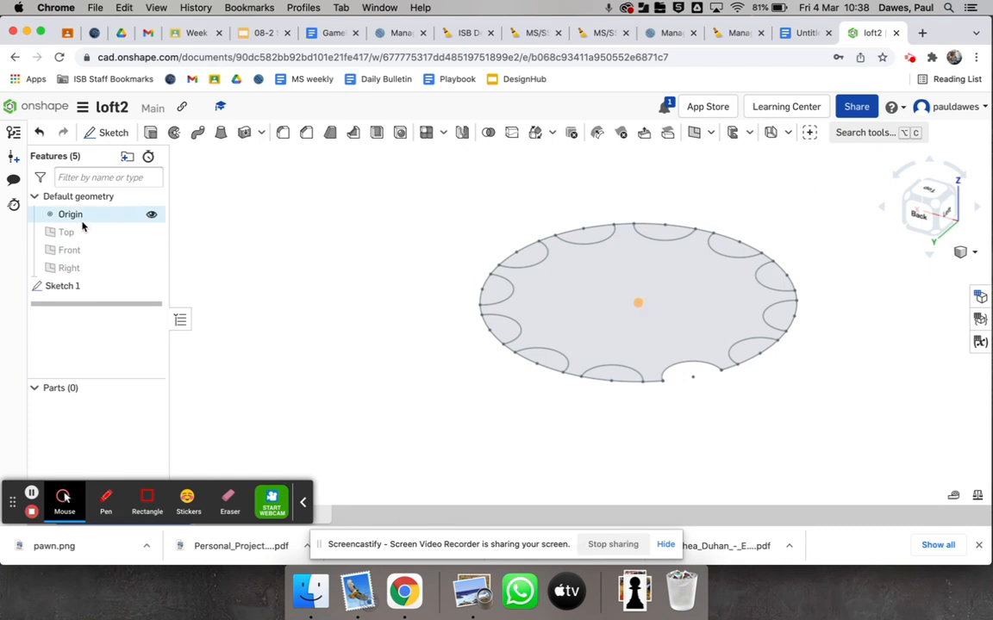
click(151, 234)
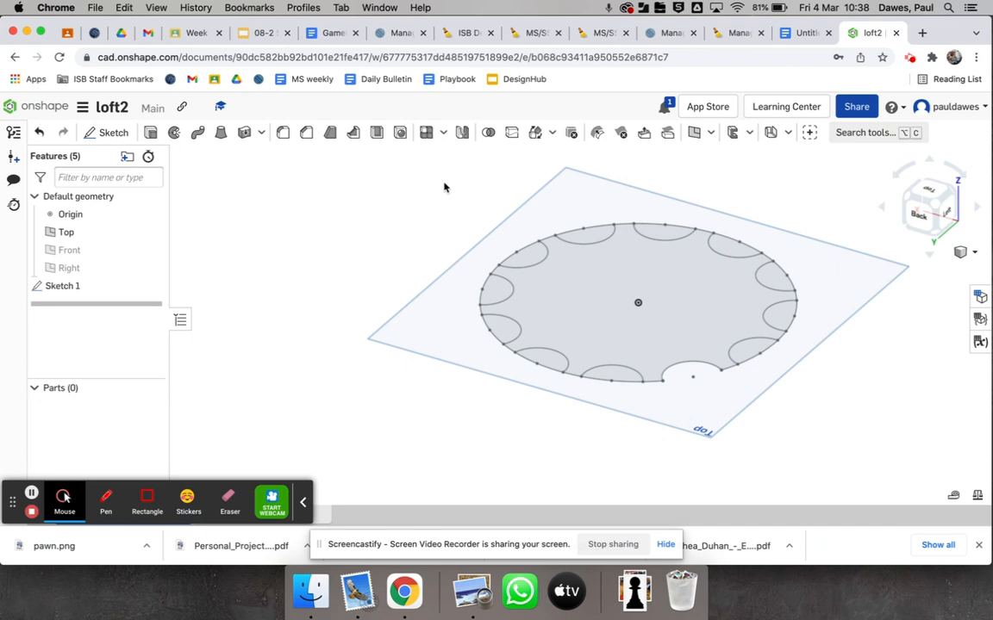
click(697, 136)
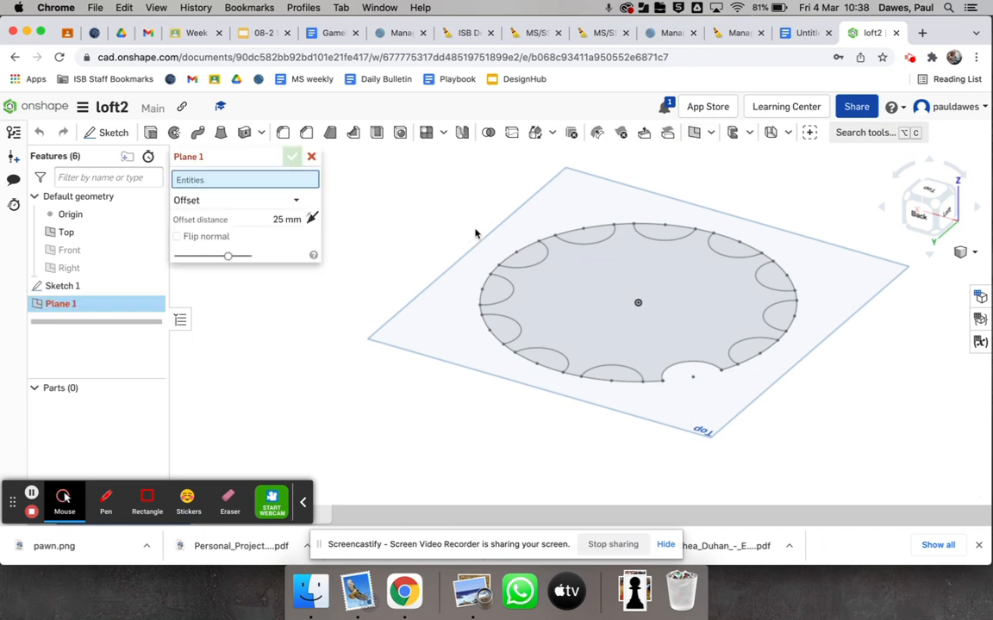
click(443, 316)
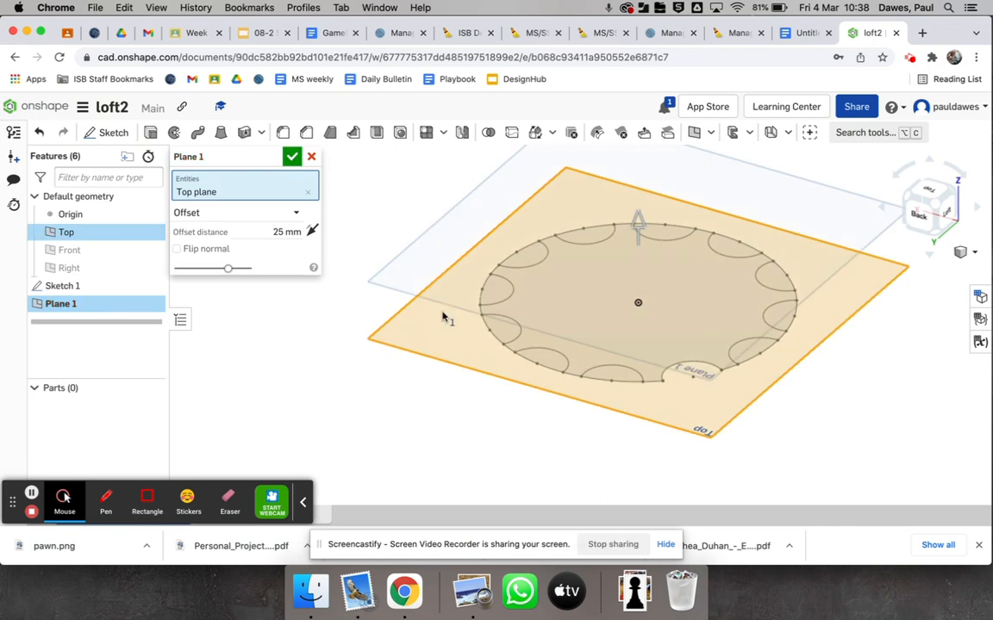
click(285, 234)
text(50)
key(Return)
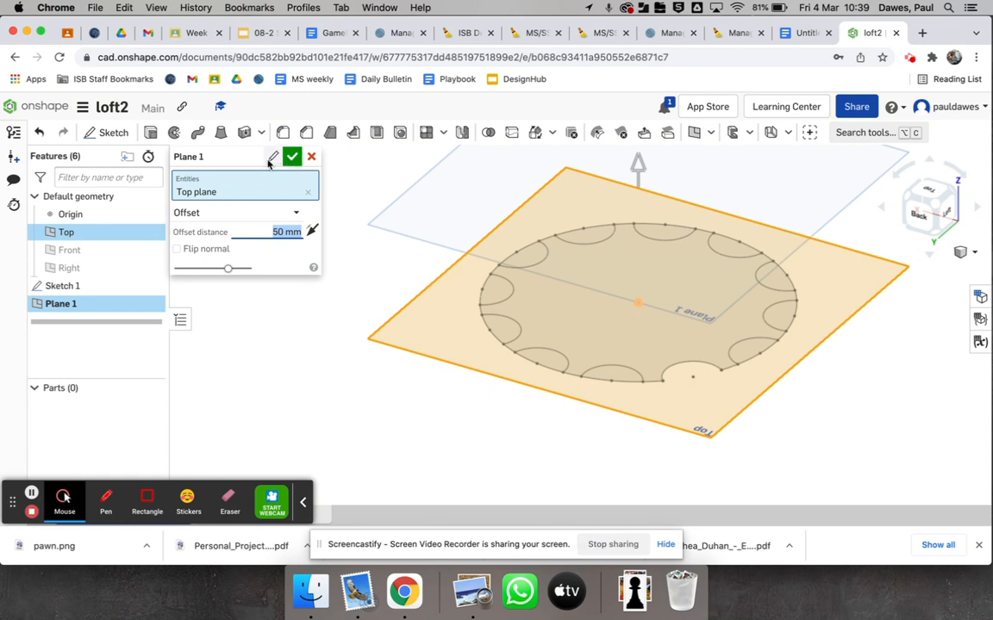
click(291, 157)
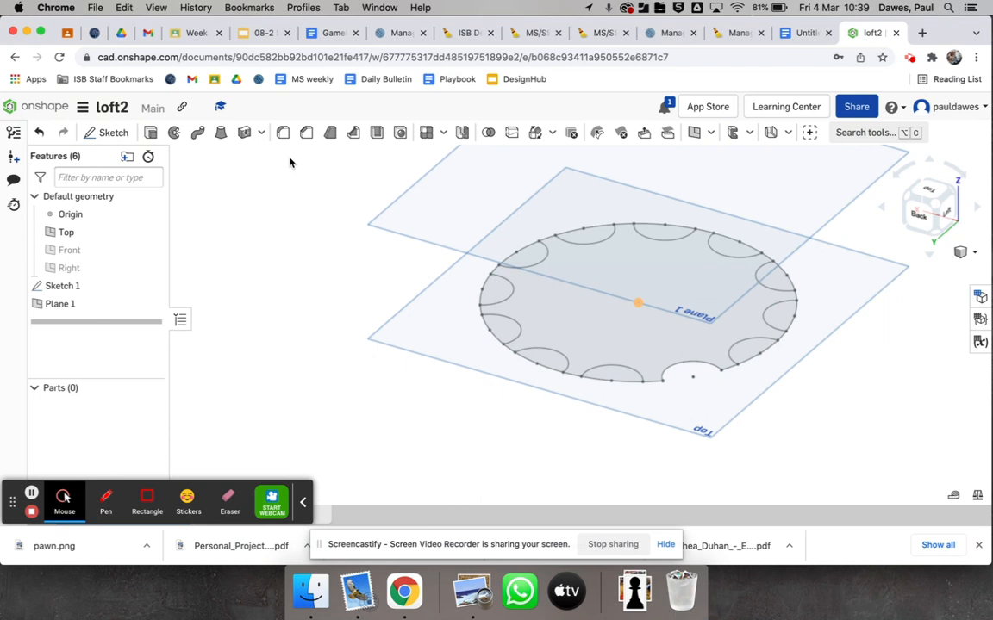
Step: Start a sketch on the offset plane and draw a circle about 61 mm in diameter centred on the origin
click(107, 136)
click(427, 224)
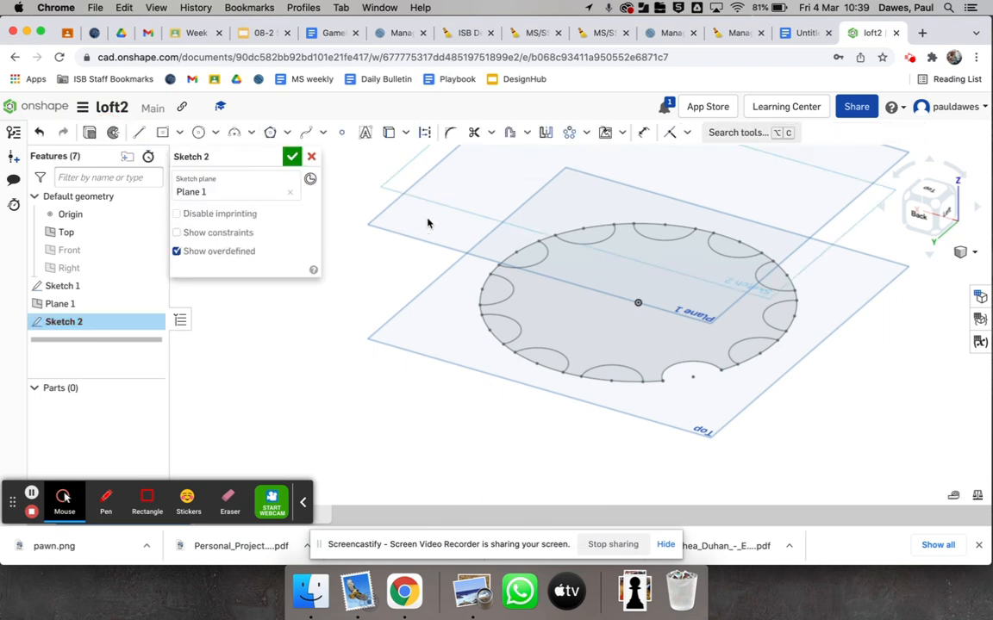
click(928, 192)
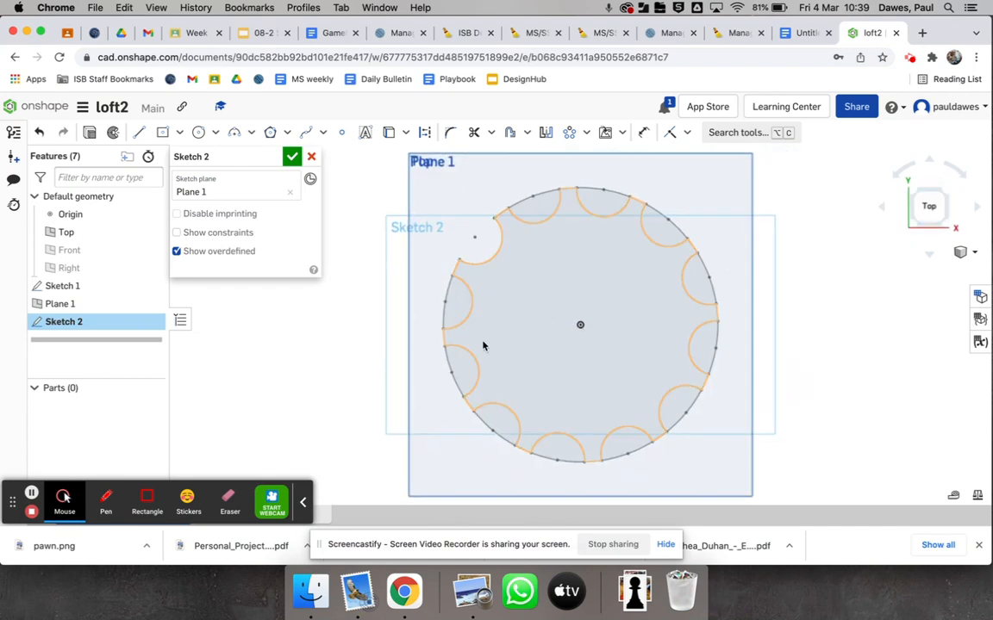
click(199, 132)
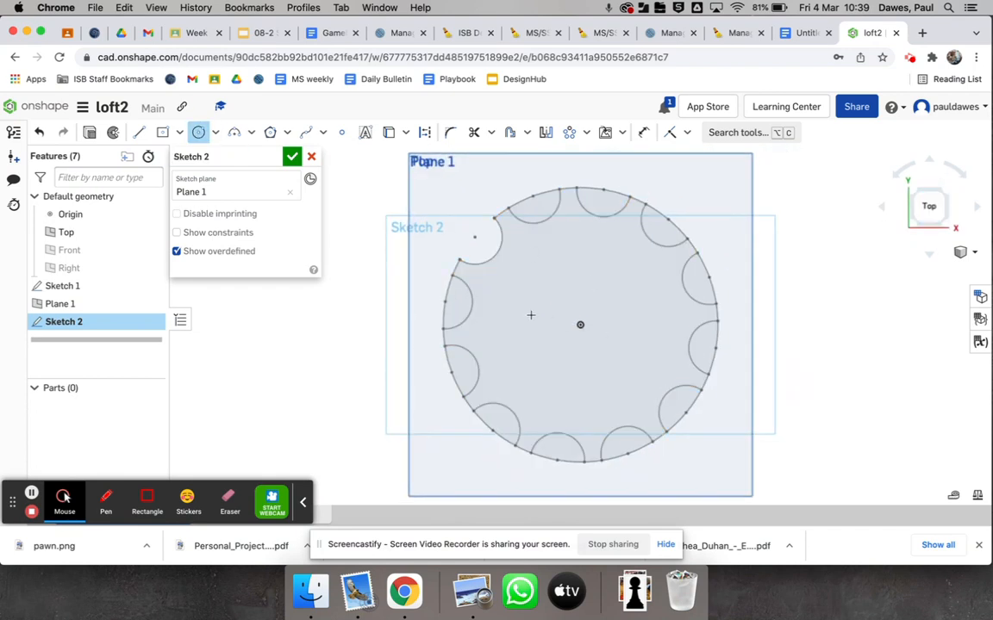
click(581, 325)
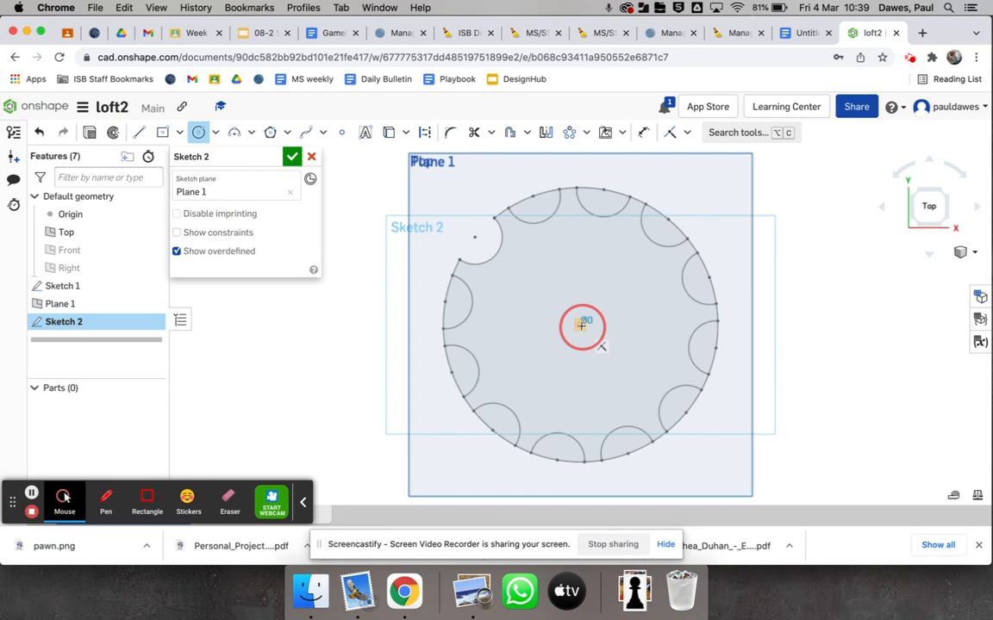
click(636, 368)
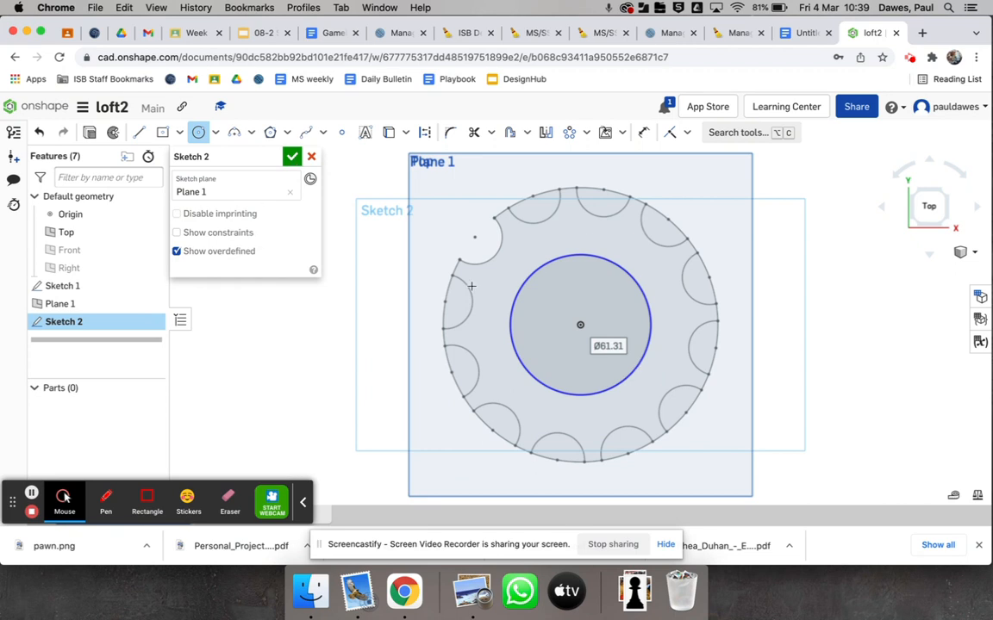
Step: Sketch a circle about 13 mm in diameter on the inner circle's upper-left edge and trim it into an inward semicircular notch
click(527, 278)
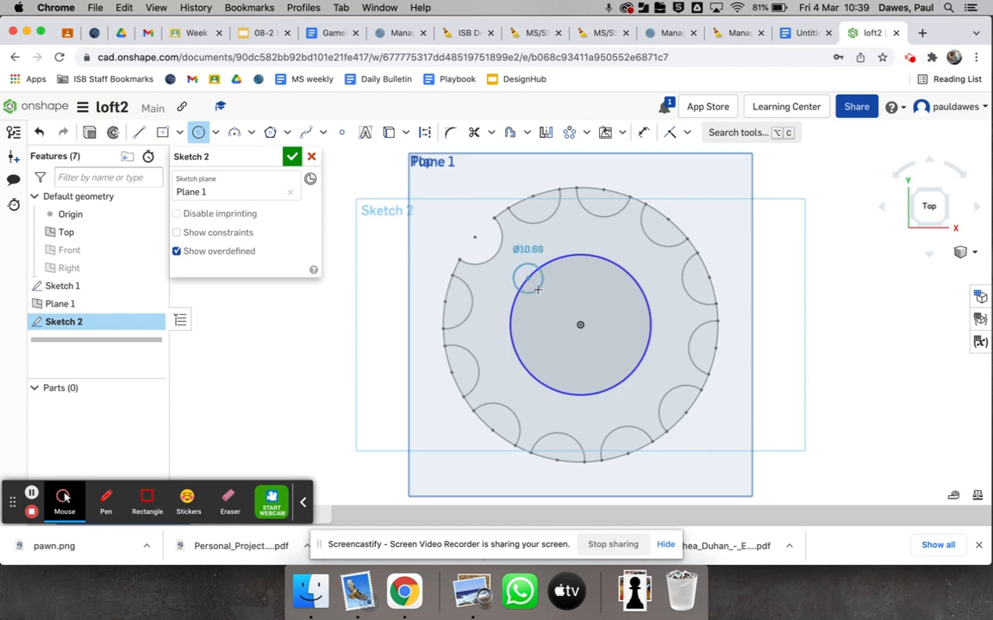
click(538, 291)
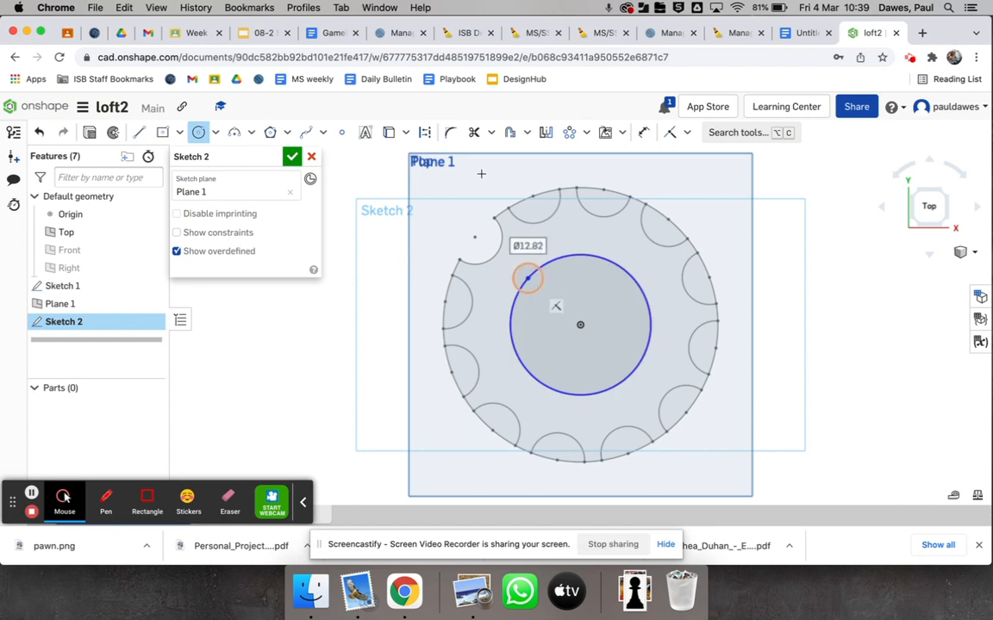
click(473, 133)
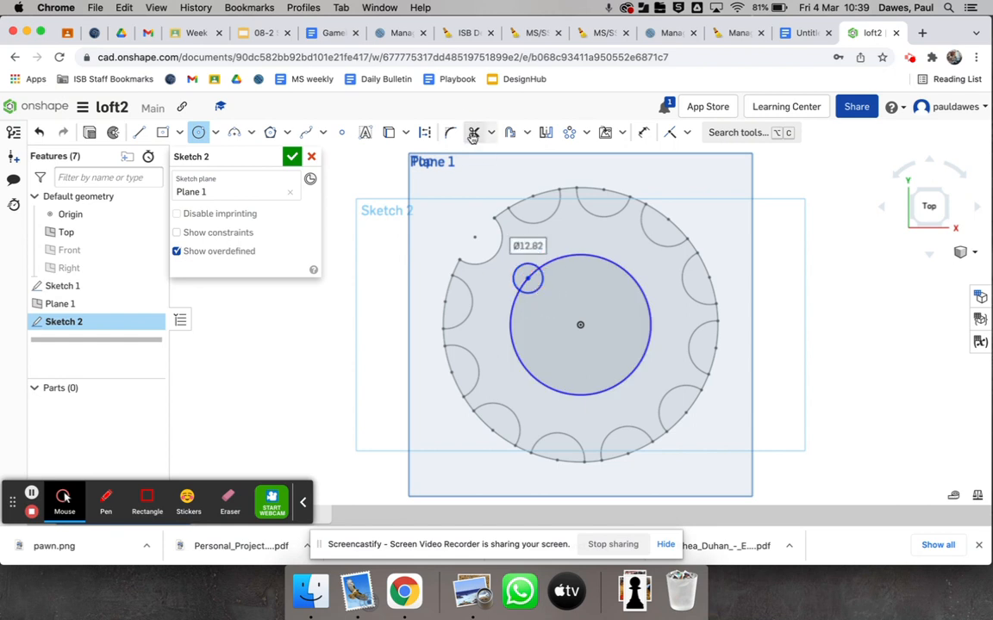
click(523, 266)
click(529, 276)
click(523, 283)
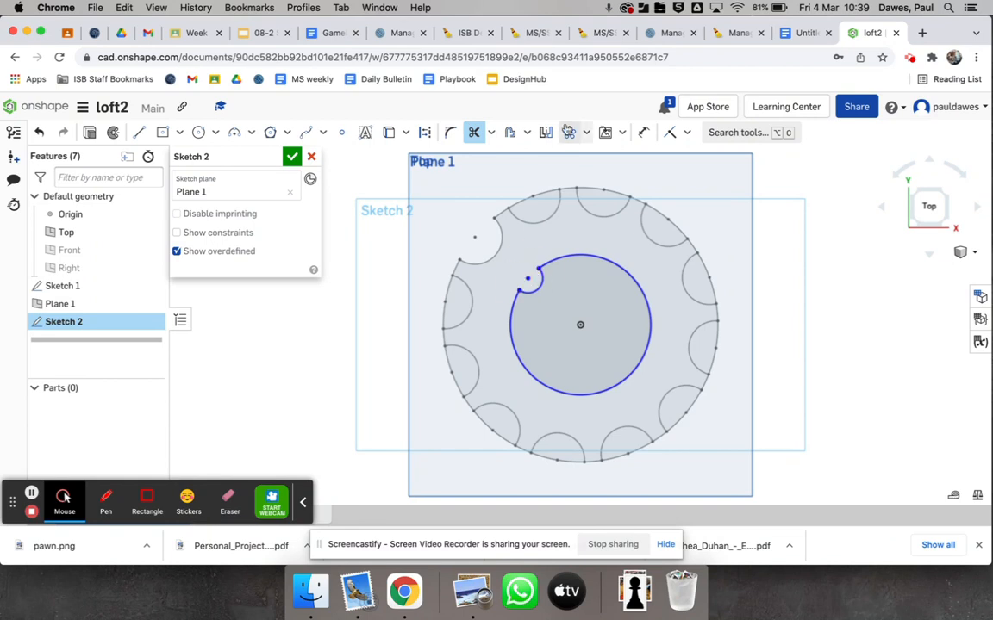
Step: Circular-pattern the inner circle's notch arc around the origin with 12 instances and finish the sketch
click(569, 131)
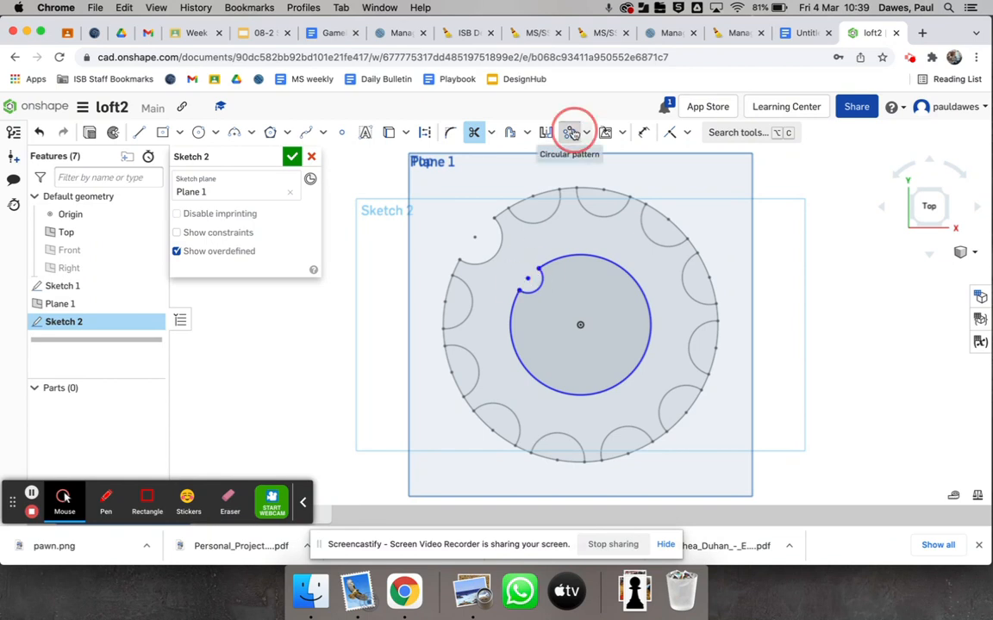
click(538, 280)
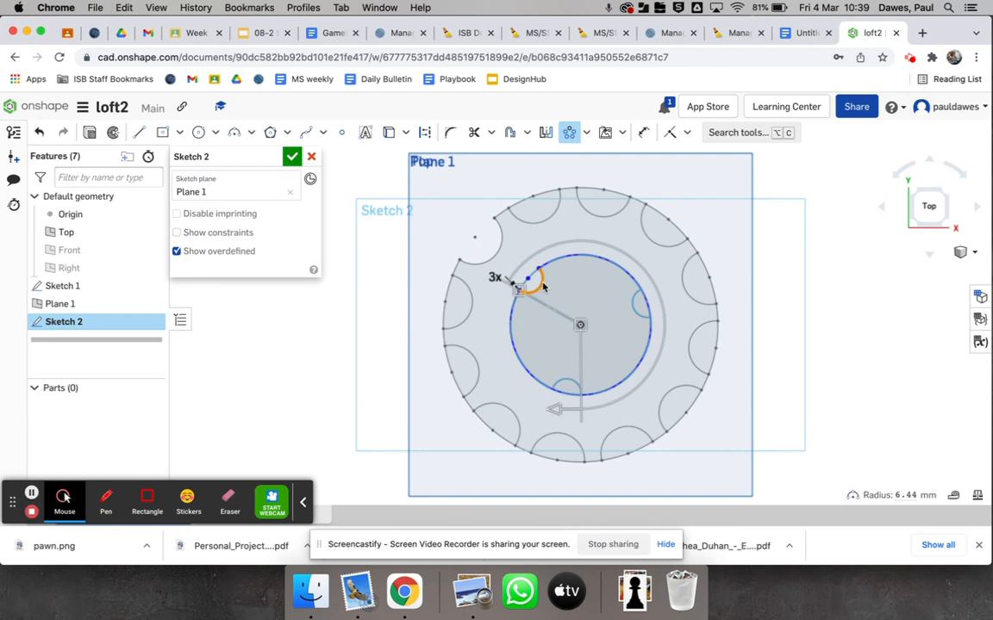
click(497, 276)
text(12)
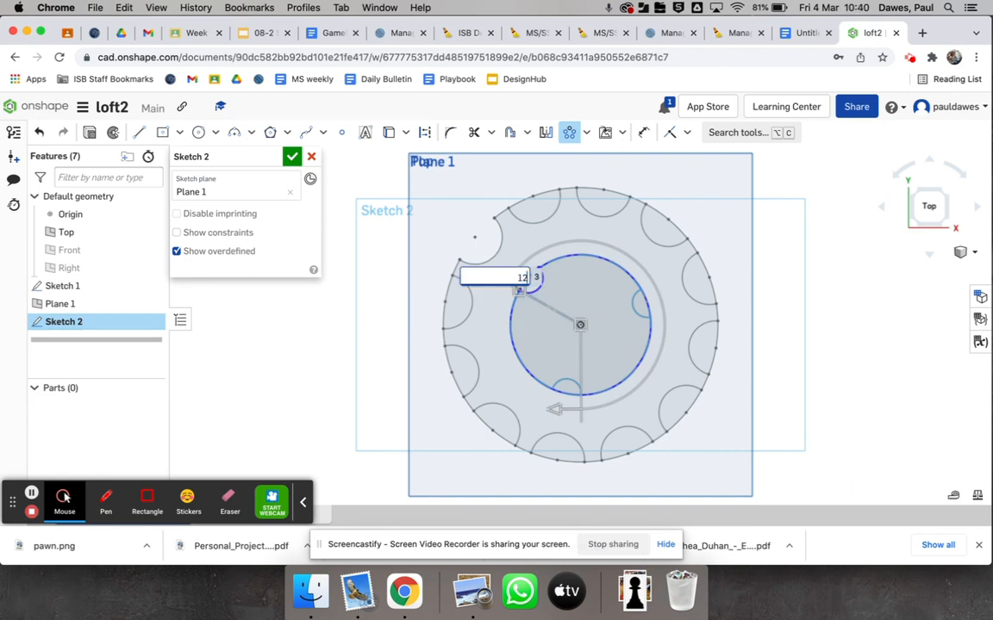
key(Return)
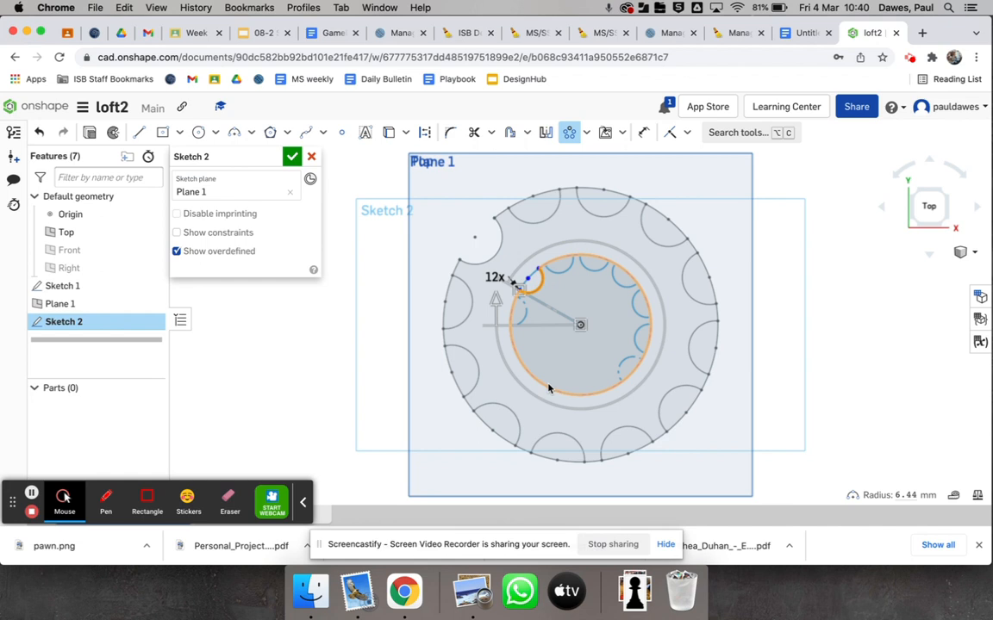
click(292, 157)
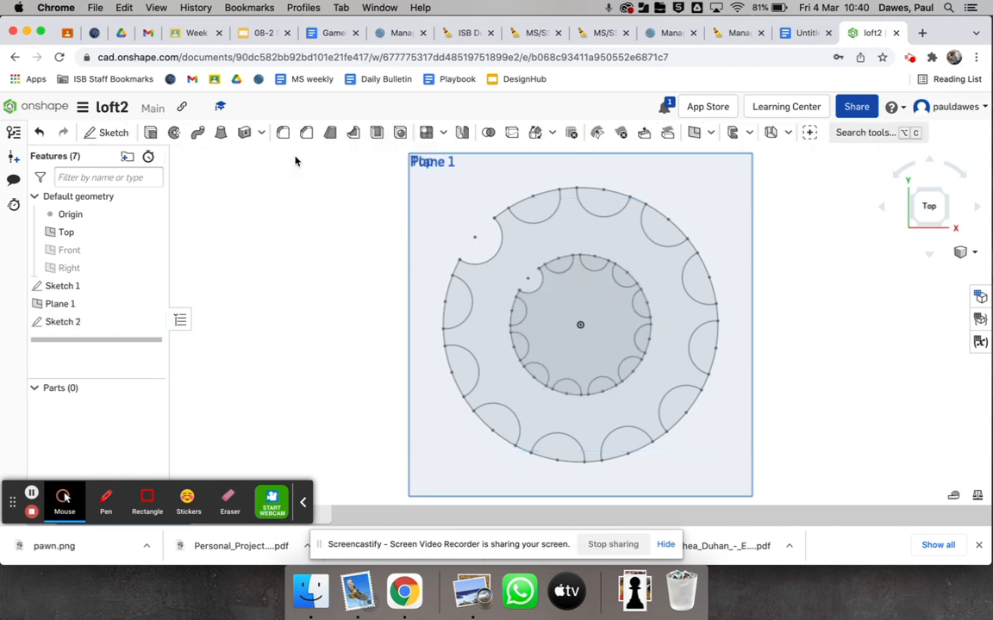
Step: Loft a new solid from the large scalloped face on the Top plane to the small scalloped face on Plane 1
click(915, 197)
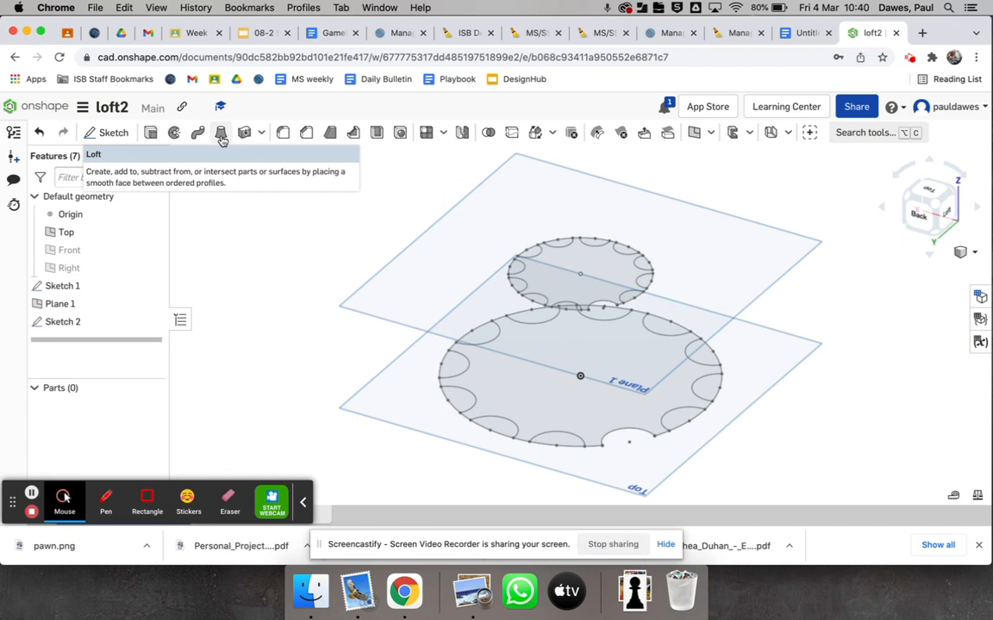
click(221, 134)
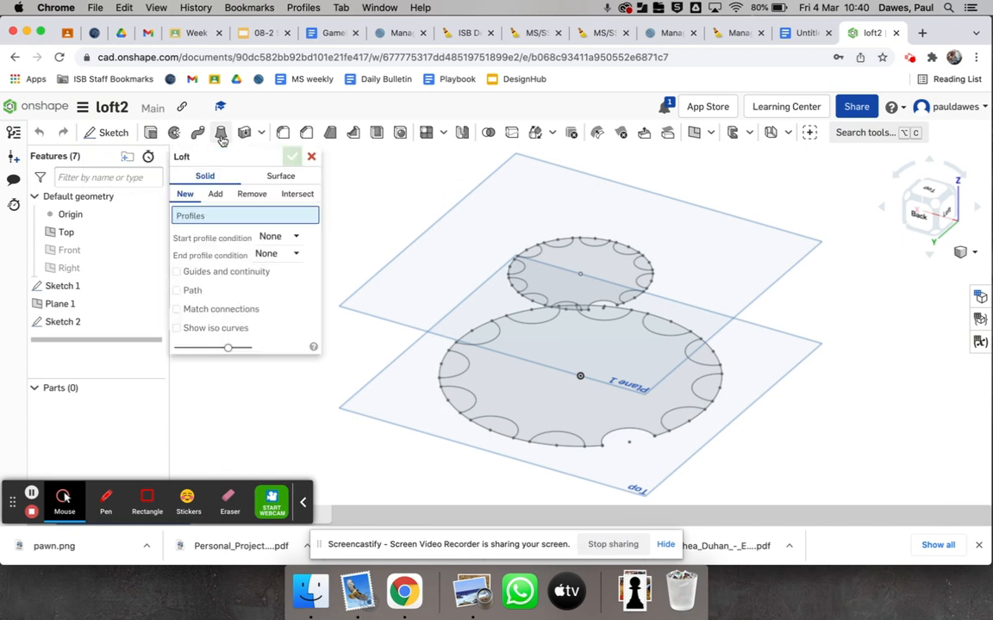
click(531, 375)
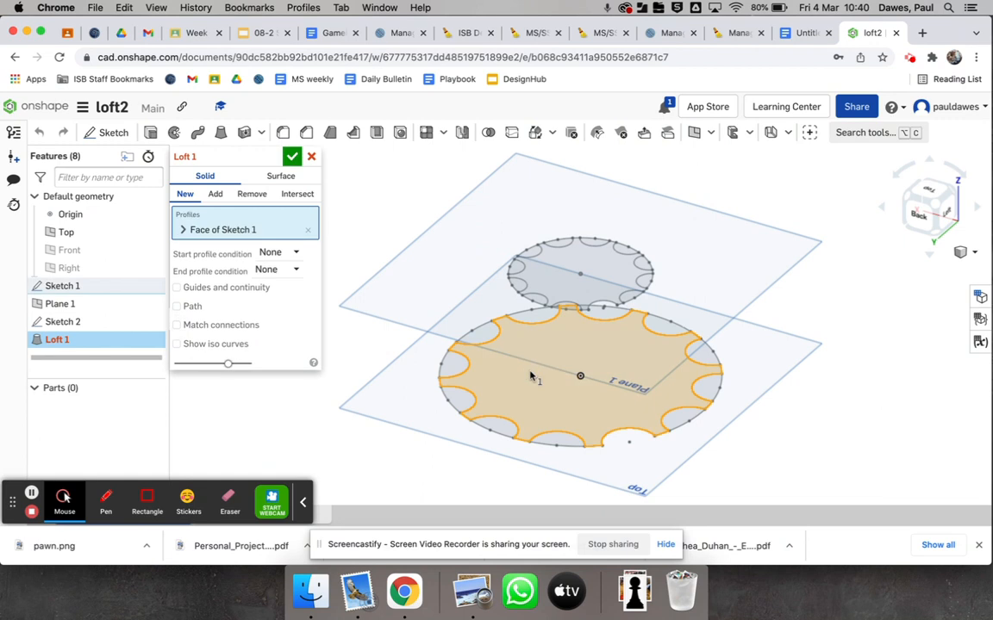
click(556, 278)
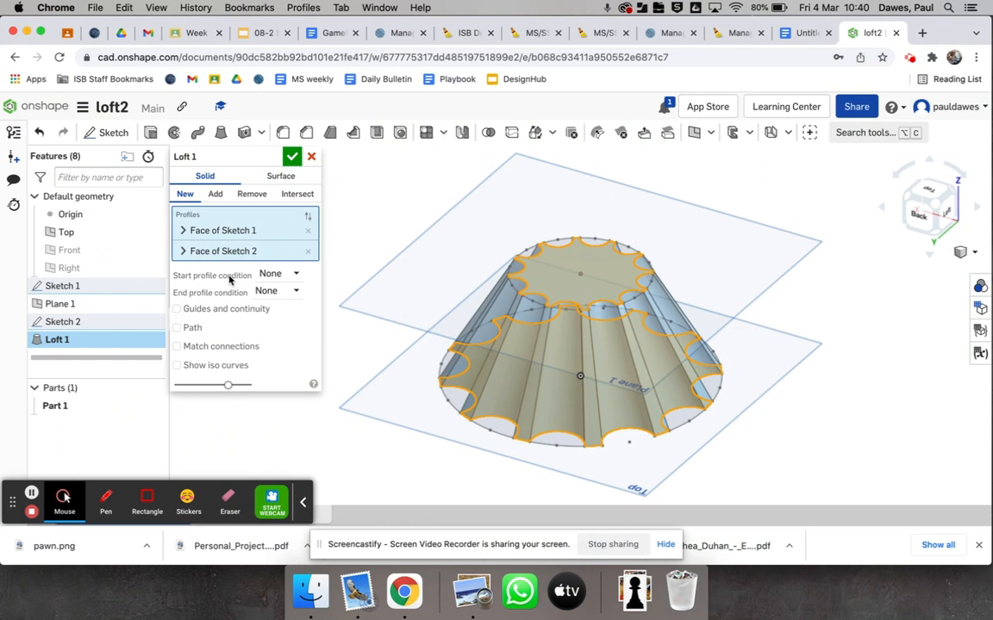
click(292, 156)
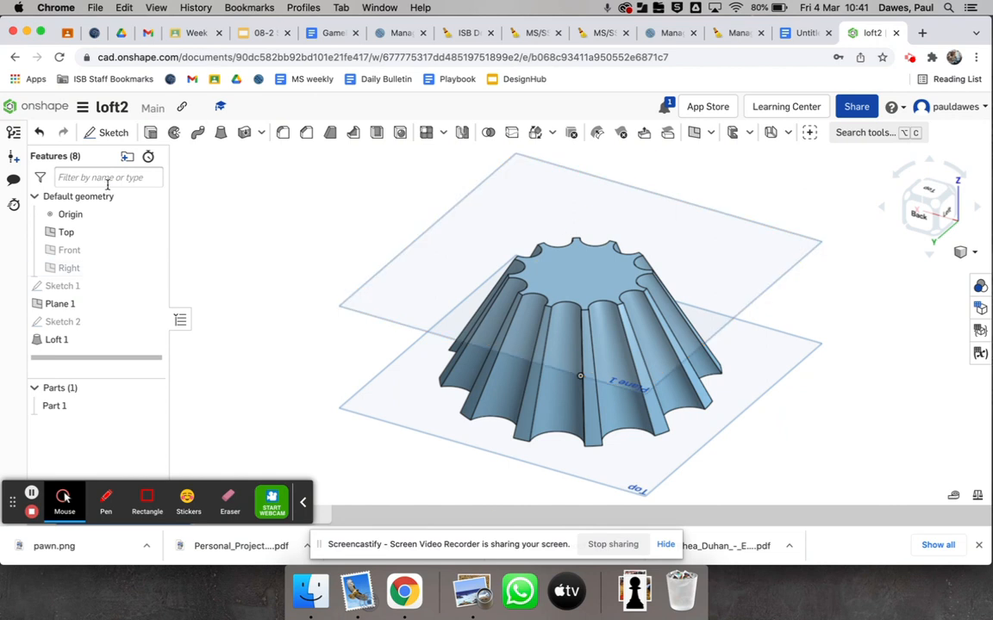
Step: Sketch a circle about 34 mm in diameter at the centre of the loft's upper face and finish the sketch
click(97, 134)
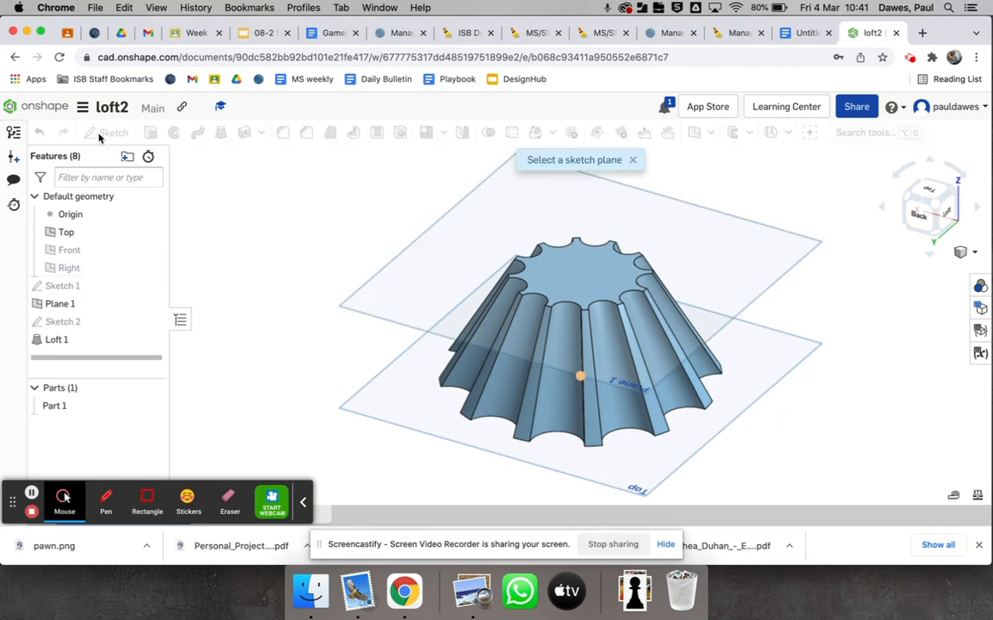
click(580, 274)
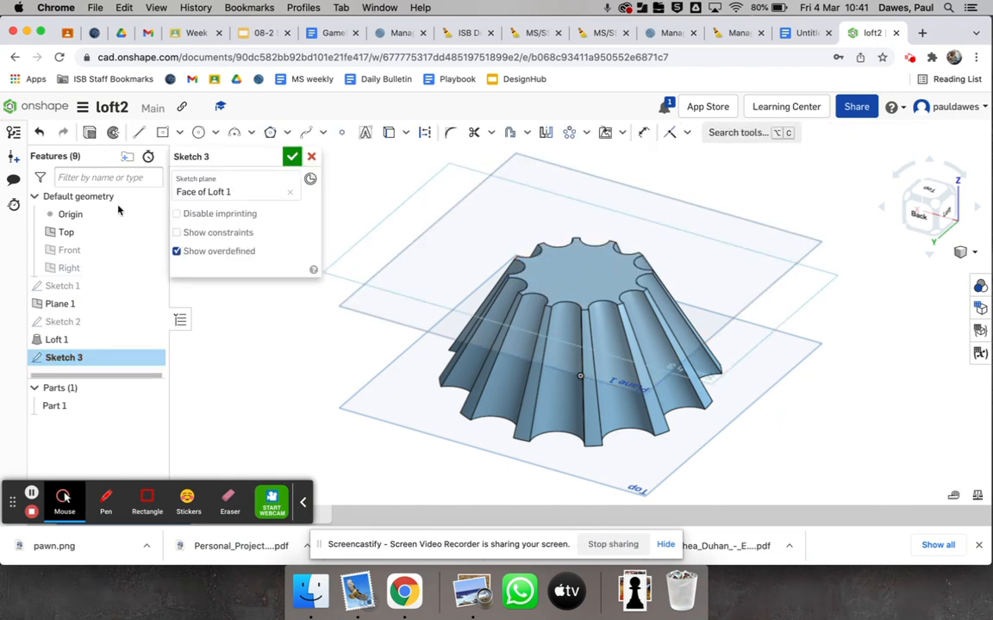
click(198, 132)
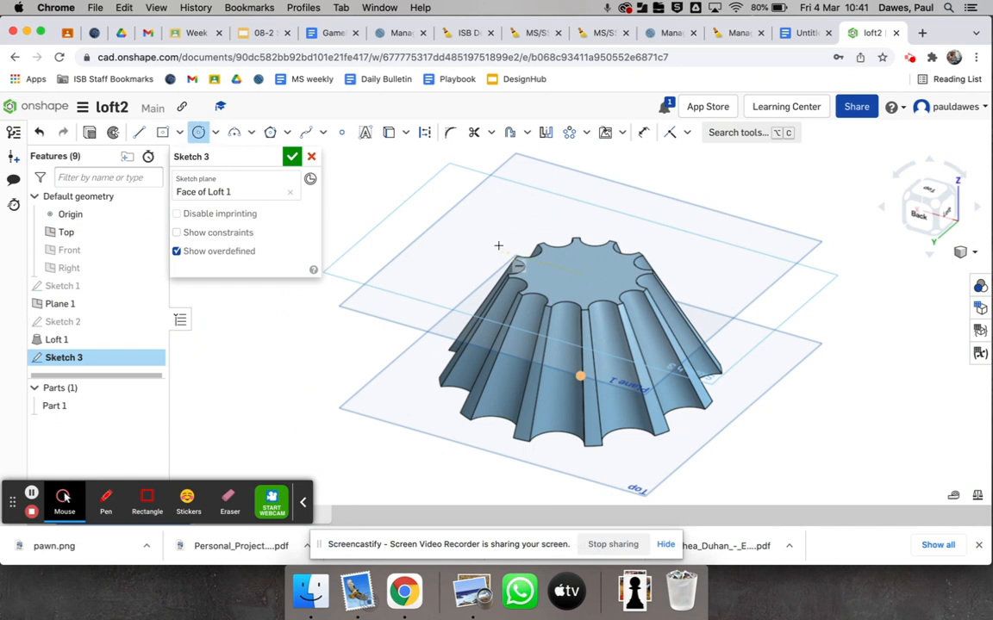
click(580, 273)
click(615, 284)
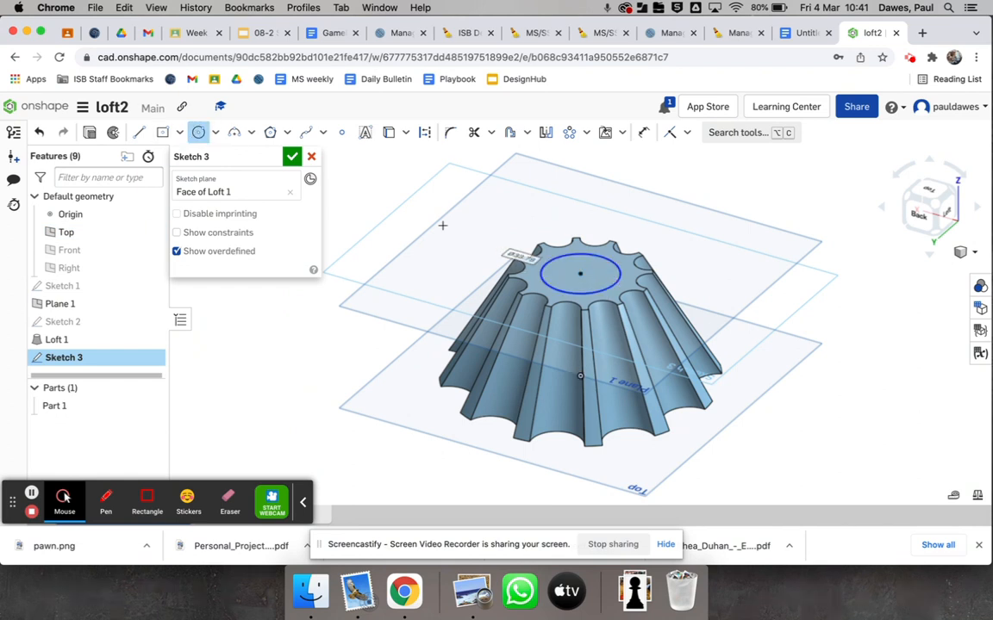
click(293, 156)
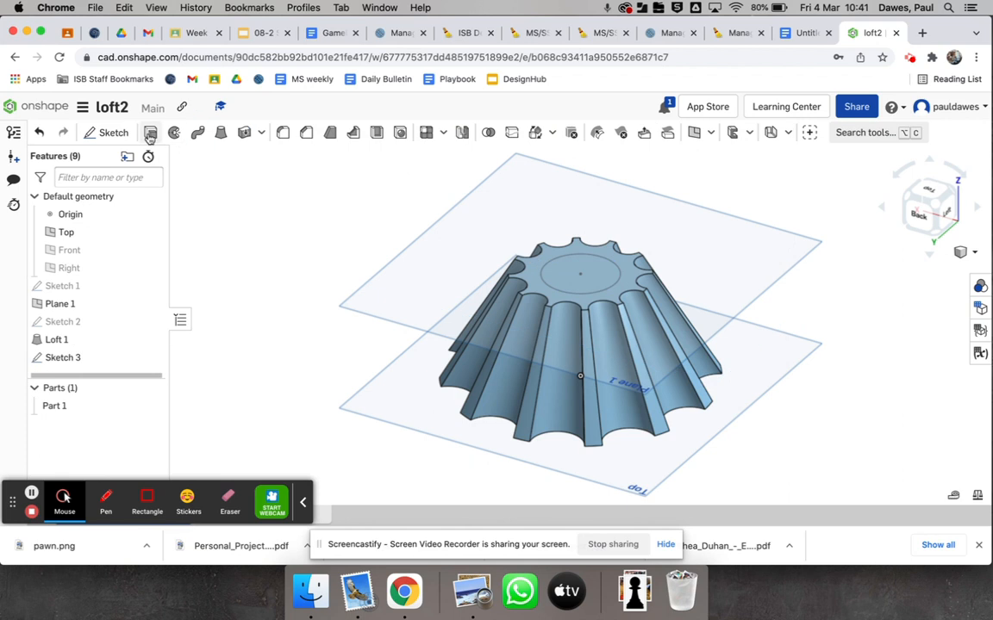
Step: Extrude the circle downward through the loft as a blind Remove cut about 107 mm deep
key(shift+e)
click(586, 268)
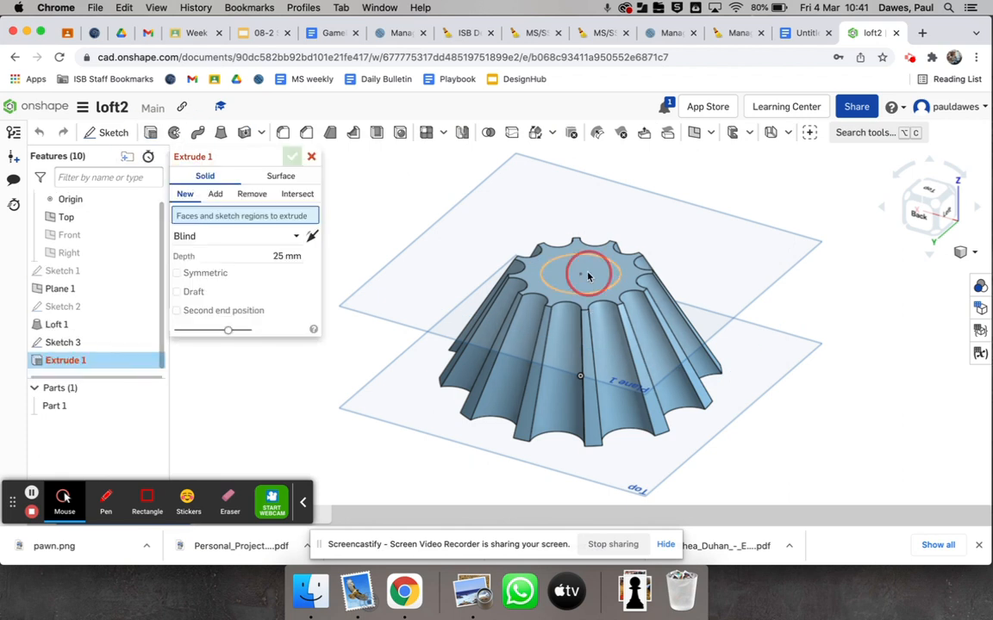
click(216, 194)
click(251, 193)
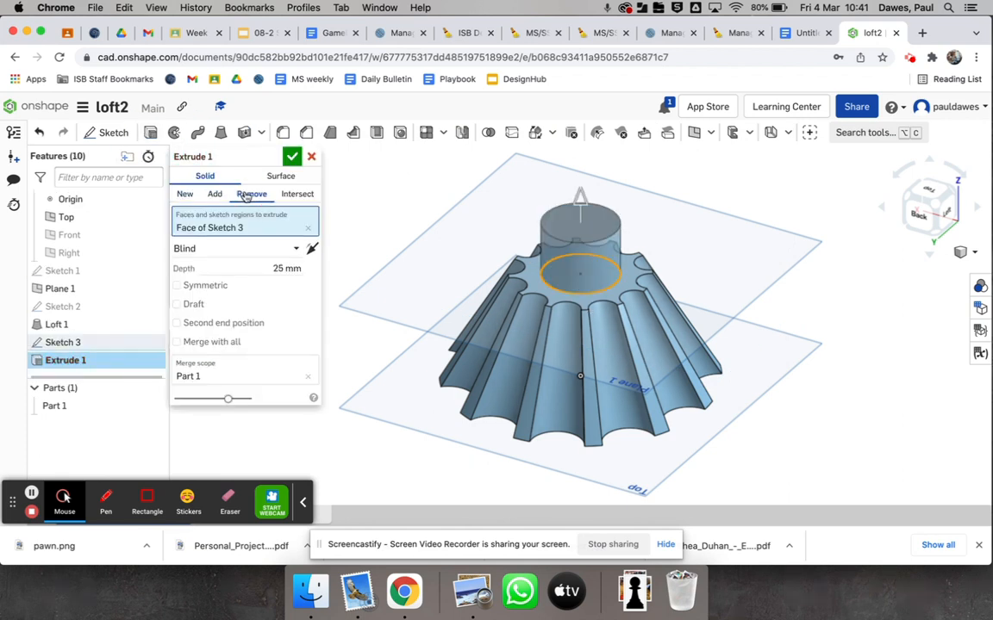
drag(580, 349, 575, 520)
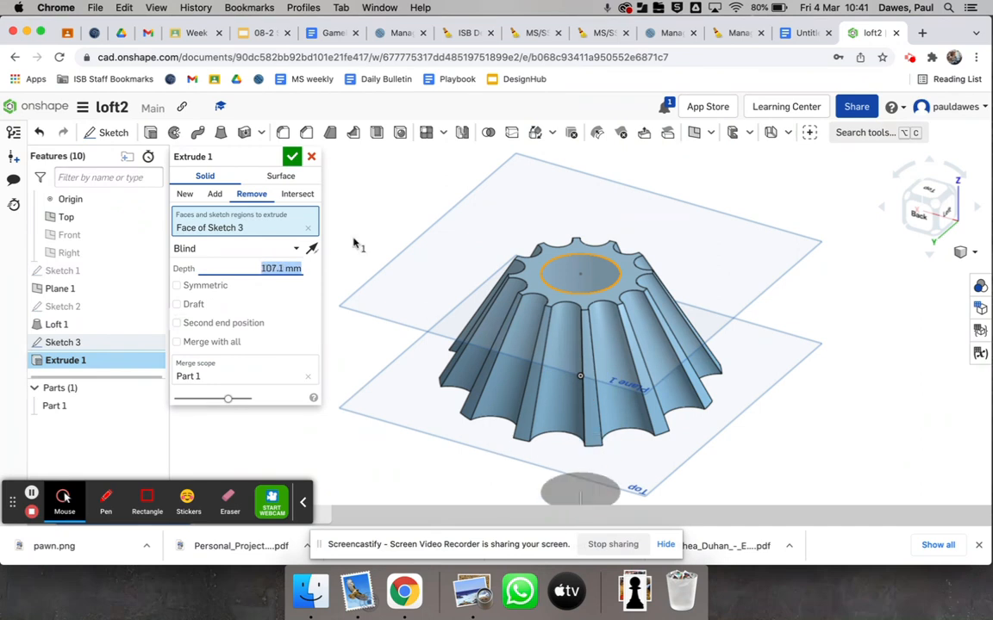
click(291, 158)
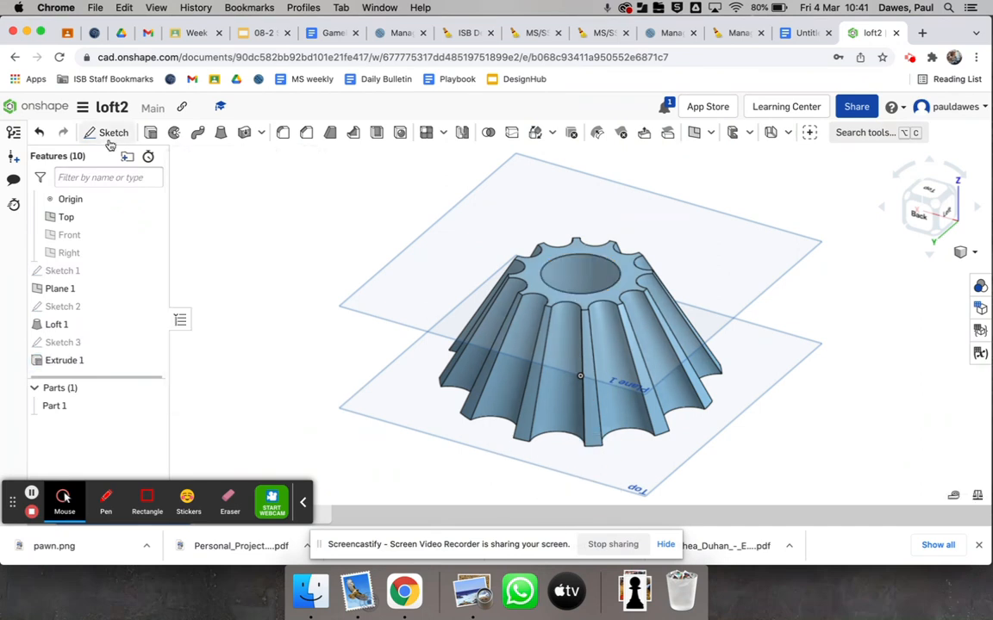
Step: Fillet the upper edge of the central hole with a 5 mm radius
click(282, 132)
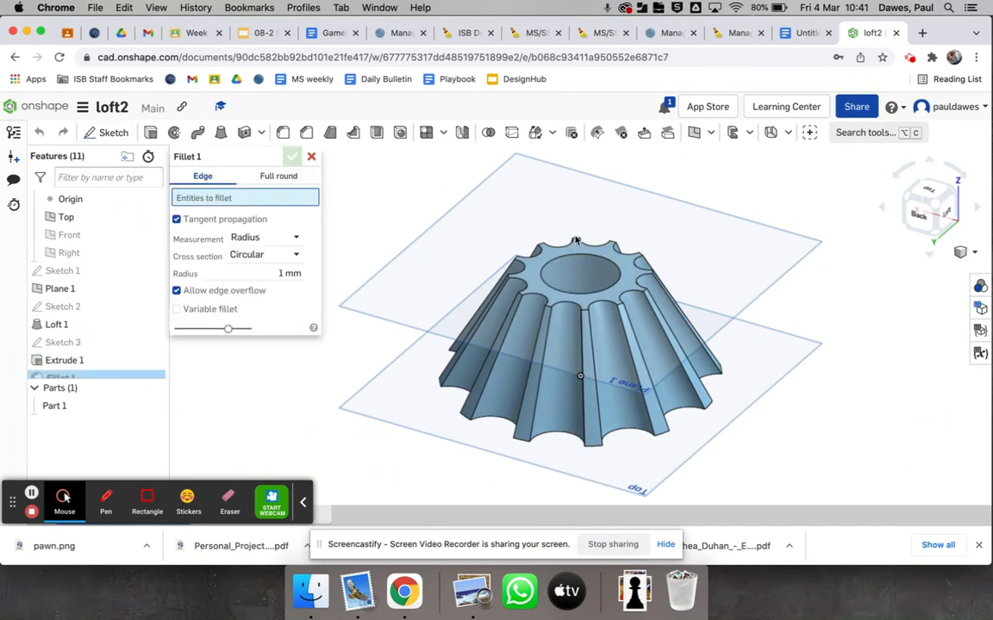
click(589, 258)
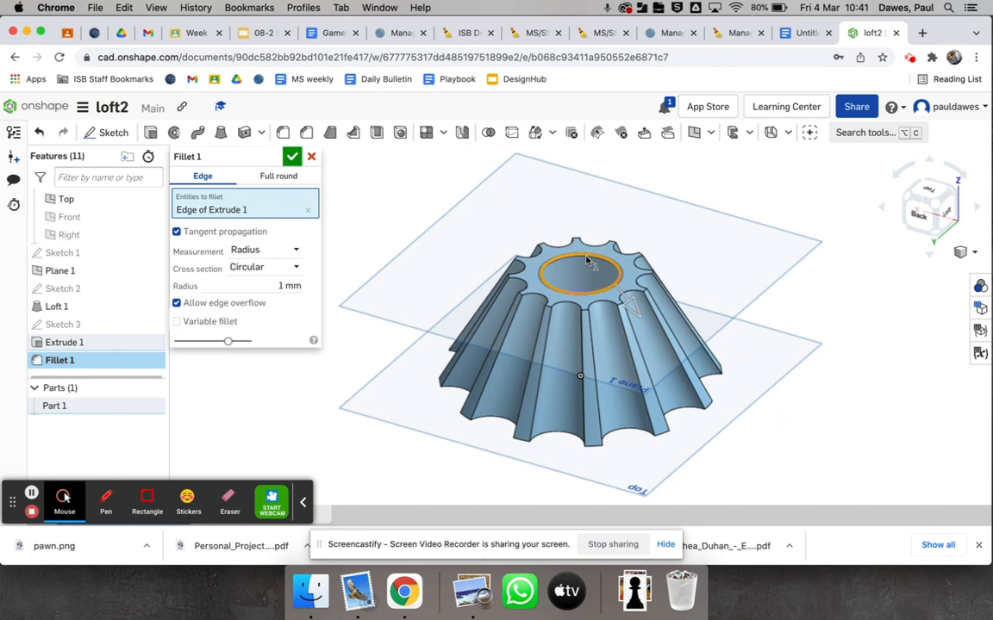
click(287, 285)
text(5)
key(Return)
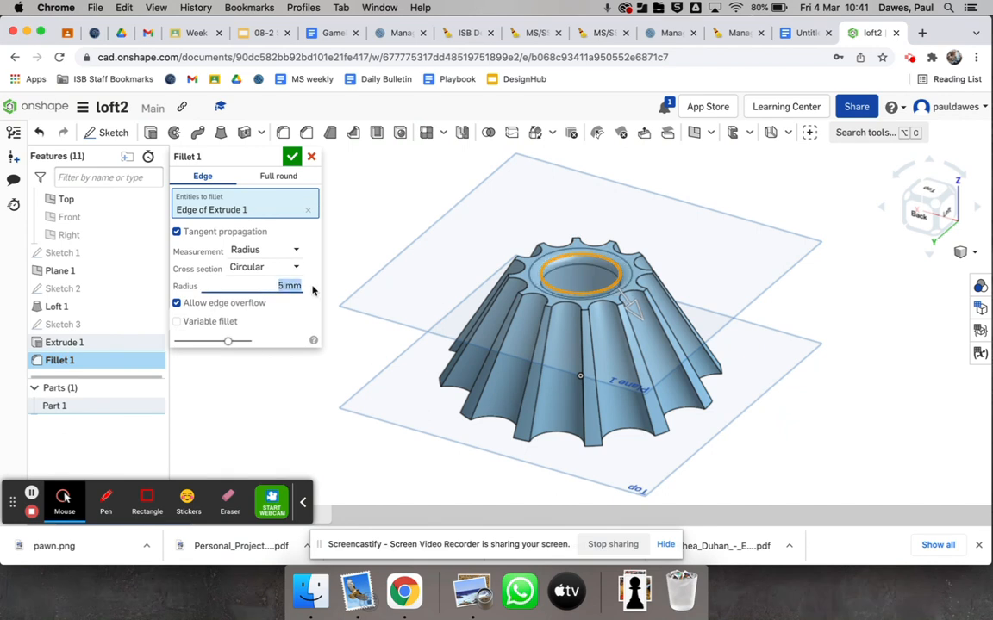
click(292, 156)
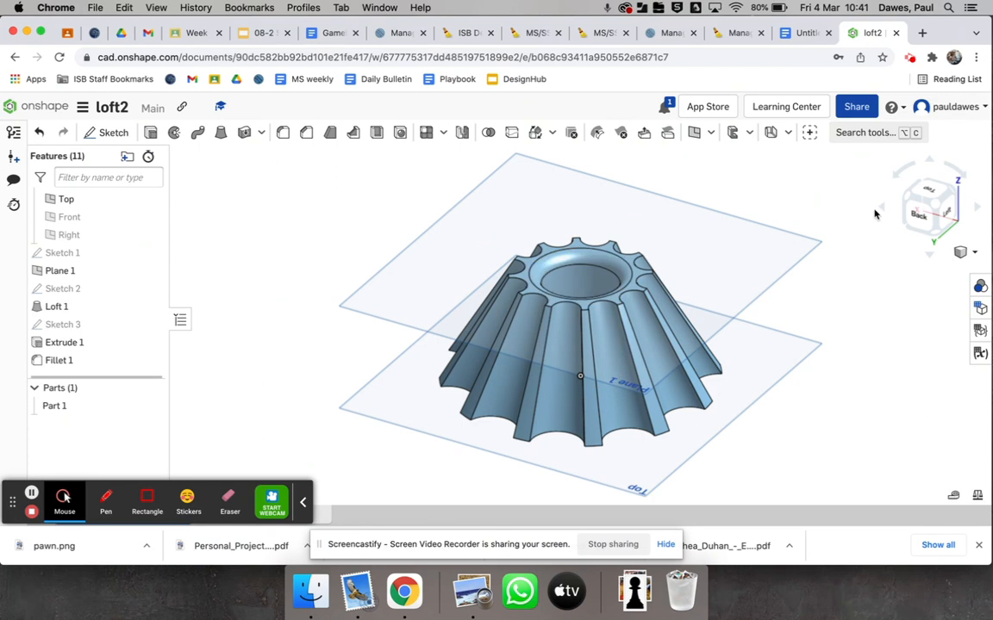
click(928, 258)
click(928, 258)
click(928, 257)
click(928, 258)
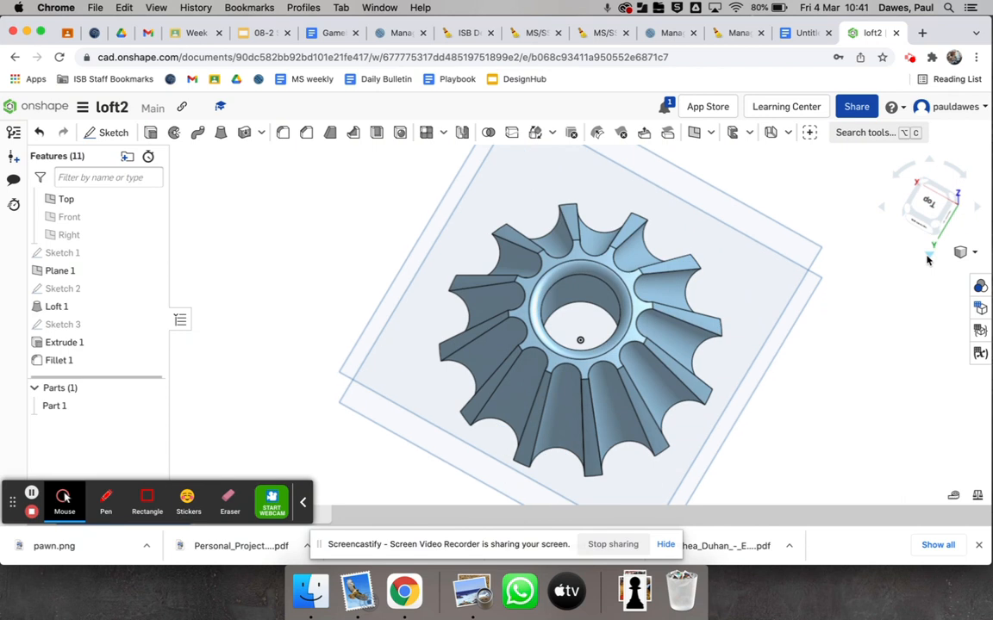